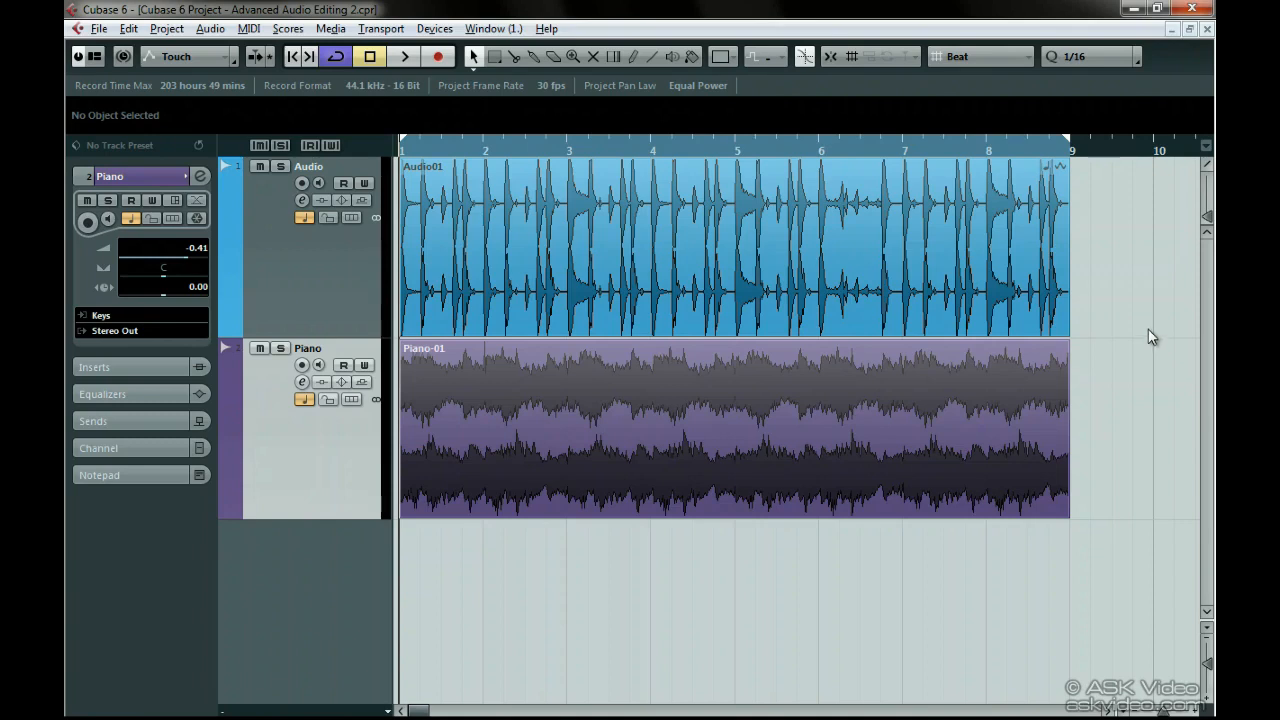
- Split the Audio01 event at about 7.3.2.99 and move the split-off end piece to start at about 8.1.2.67
right_click(880, 238)
click(922, 240)
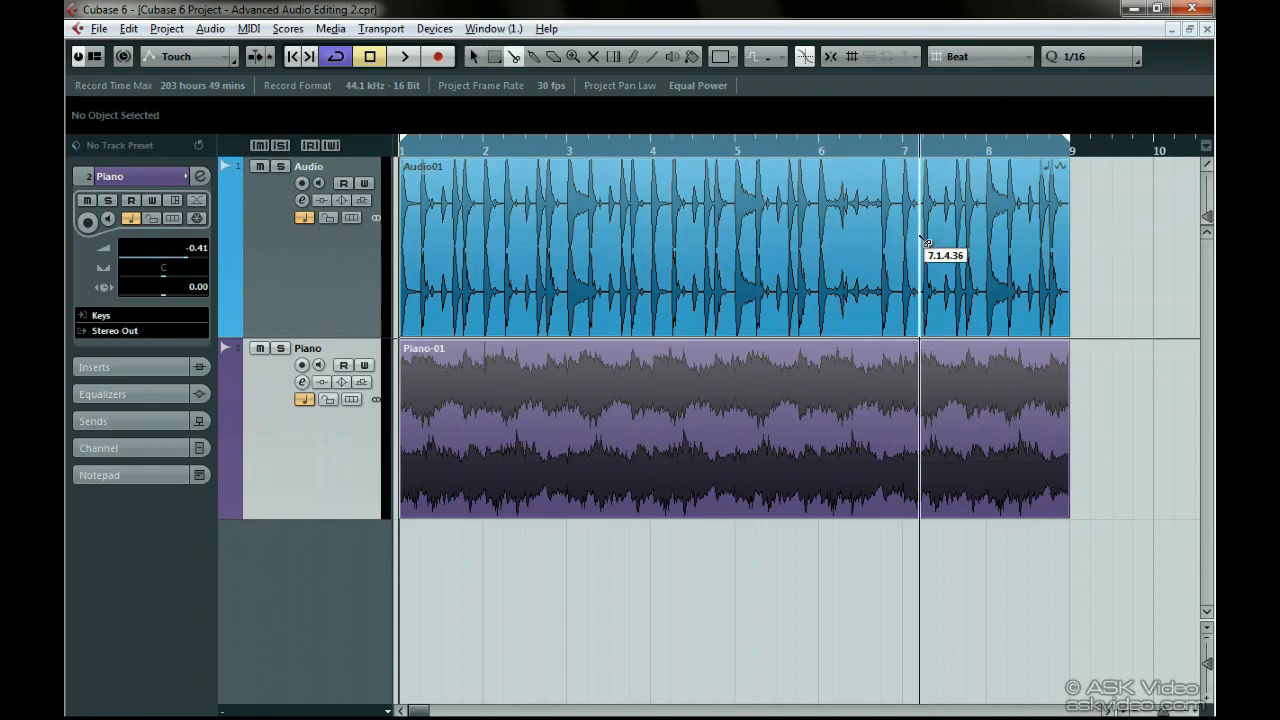
click(956, 243)
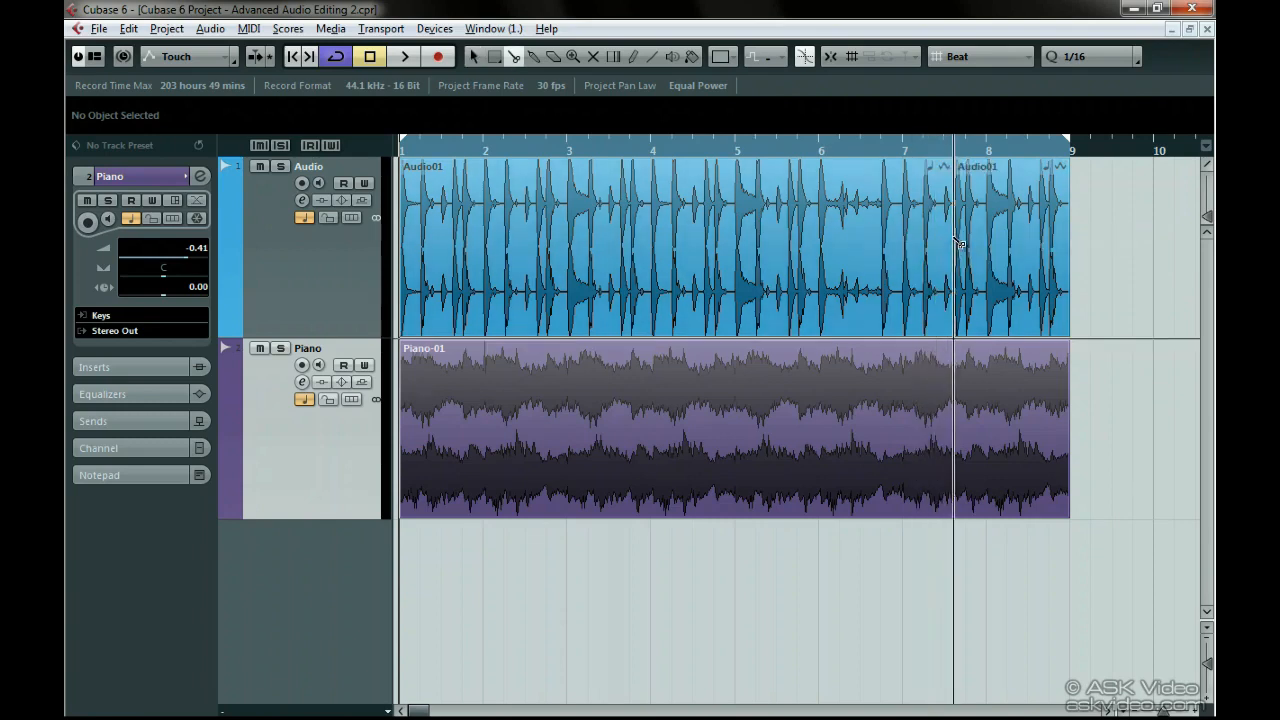
right_click(953, 236)
click(956, 237)
drag(975, 241, 1030, 243)
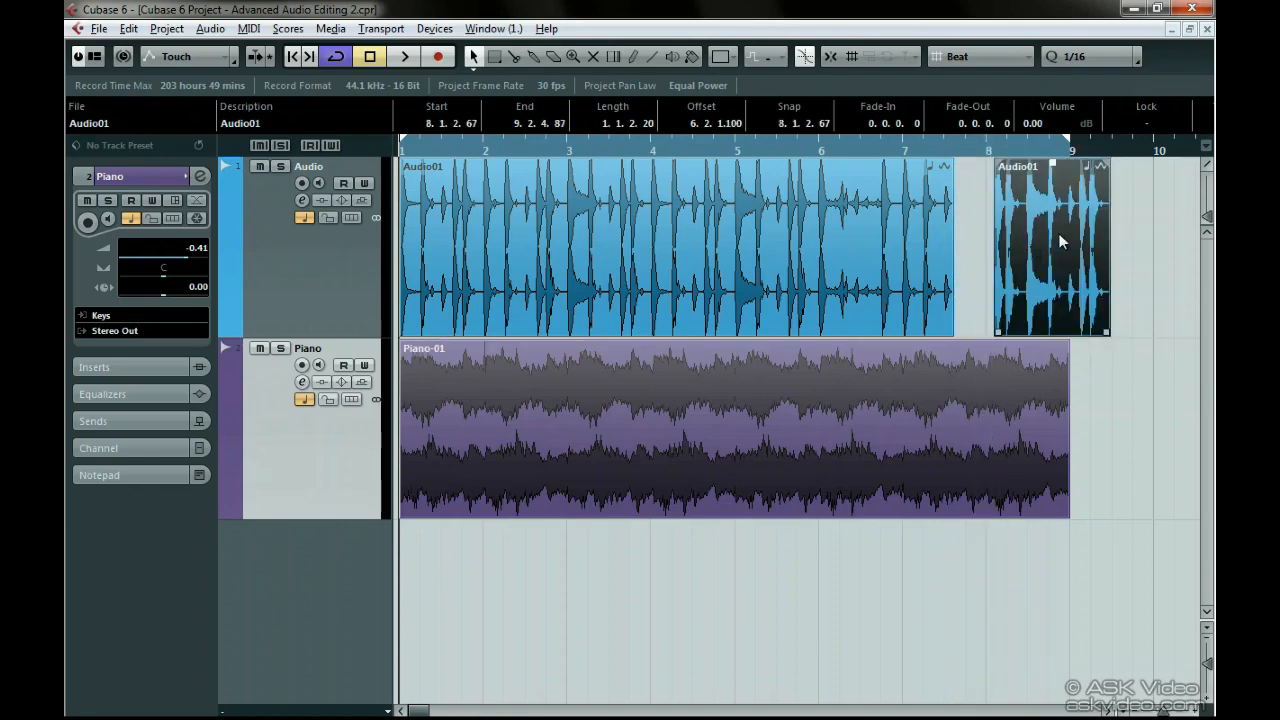
- Open the split-off event in the Sample Editor and add the View Options section to its toolbar
double_click(1062, 241)
scroll(1060, 234, down, 3)
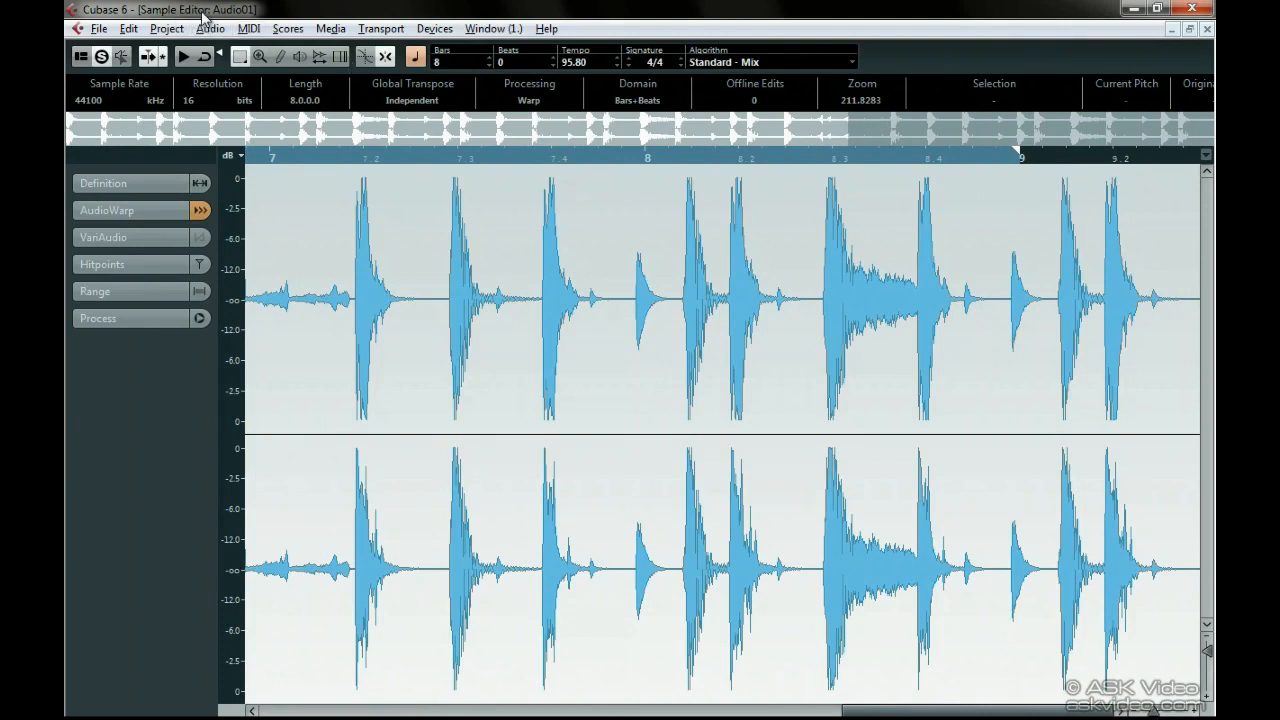
right_click(225, 60)
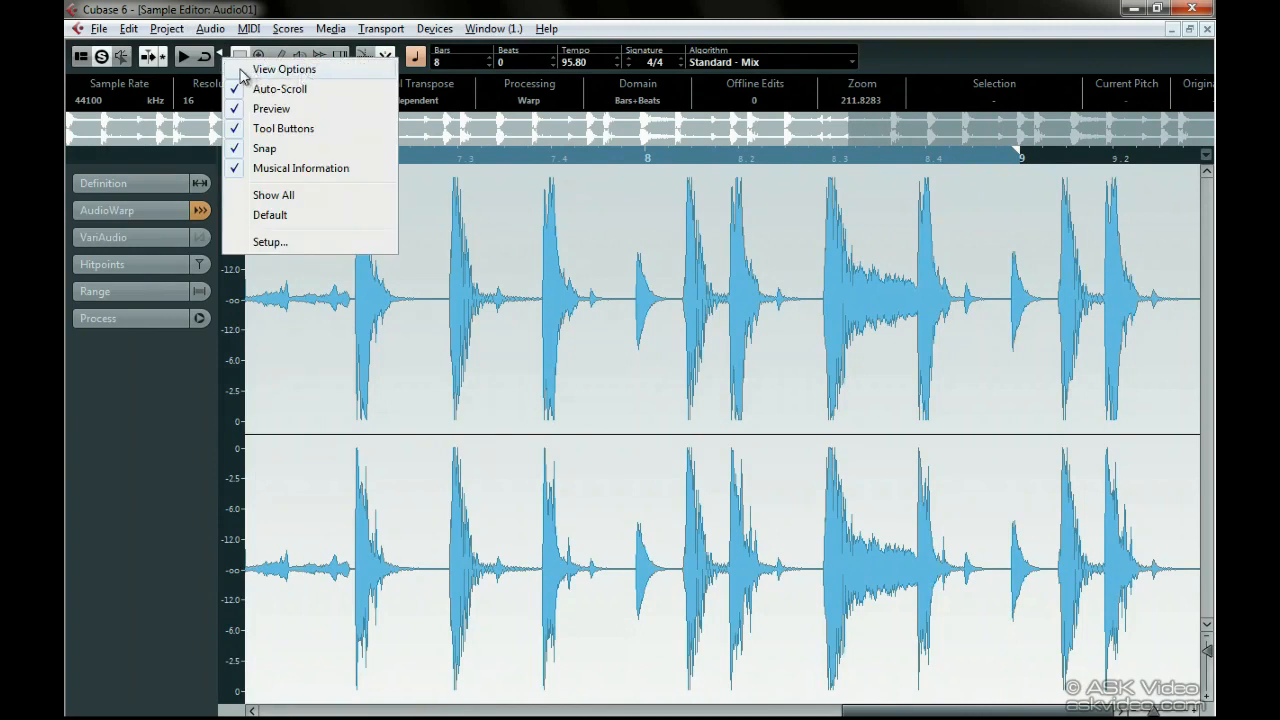
click(242, 70)
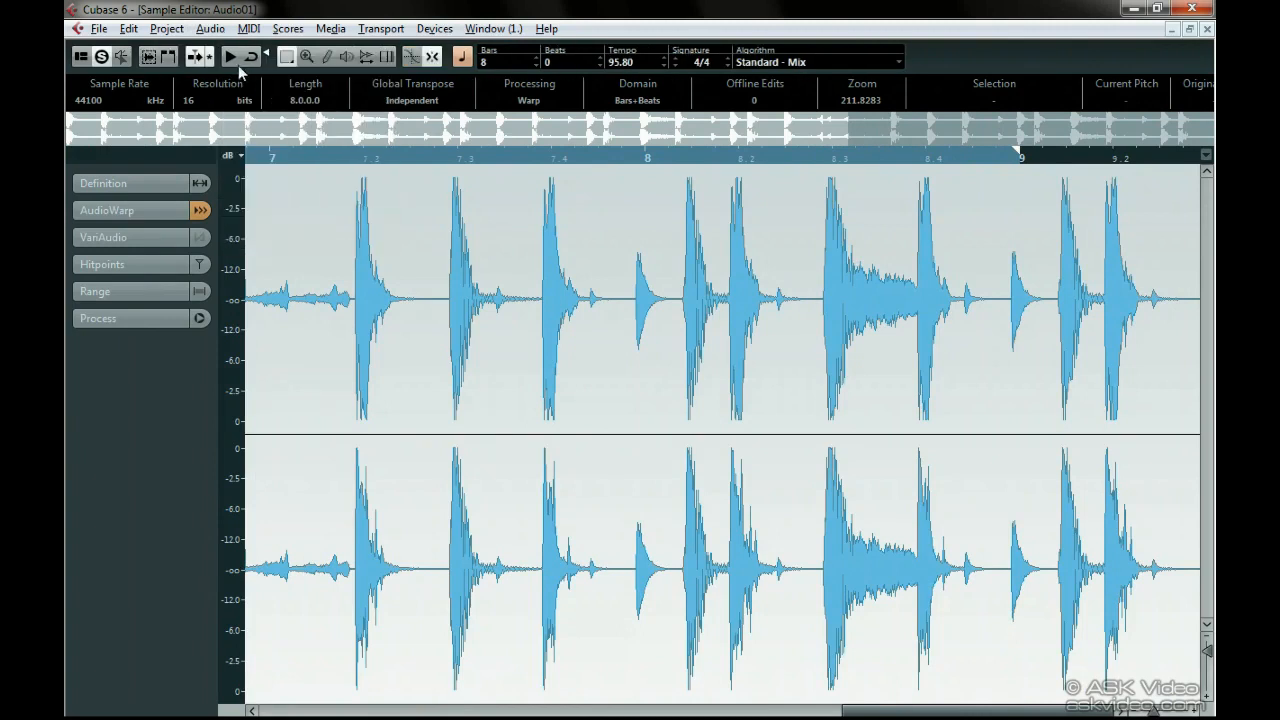
- Show the audio event's start and end boundaries on the waveform in the Sample Editor
click(148, 57)
click(148, 57)
click(148, 57)
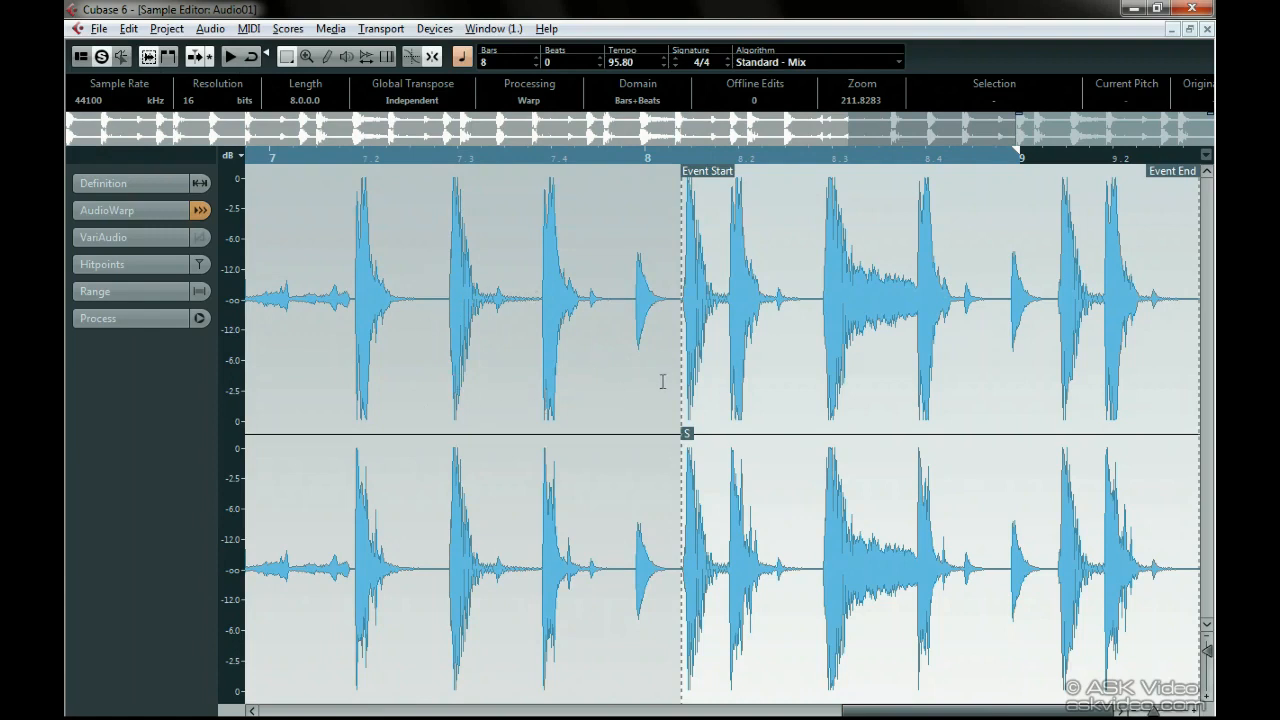
- Extend the split-off event's start back to 8.1.2.60 and bounce the selection, replacing the event in the project
click(1189, 29)
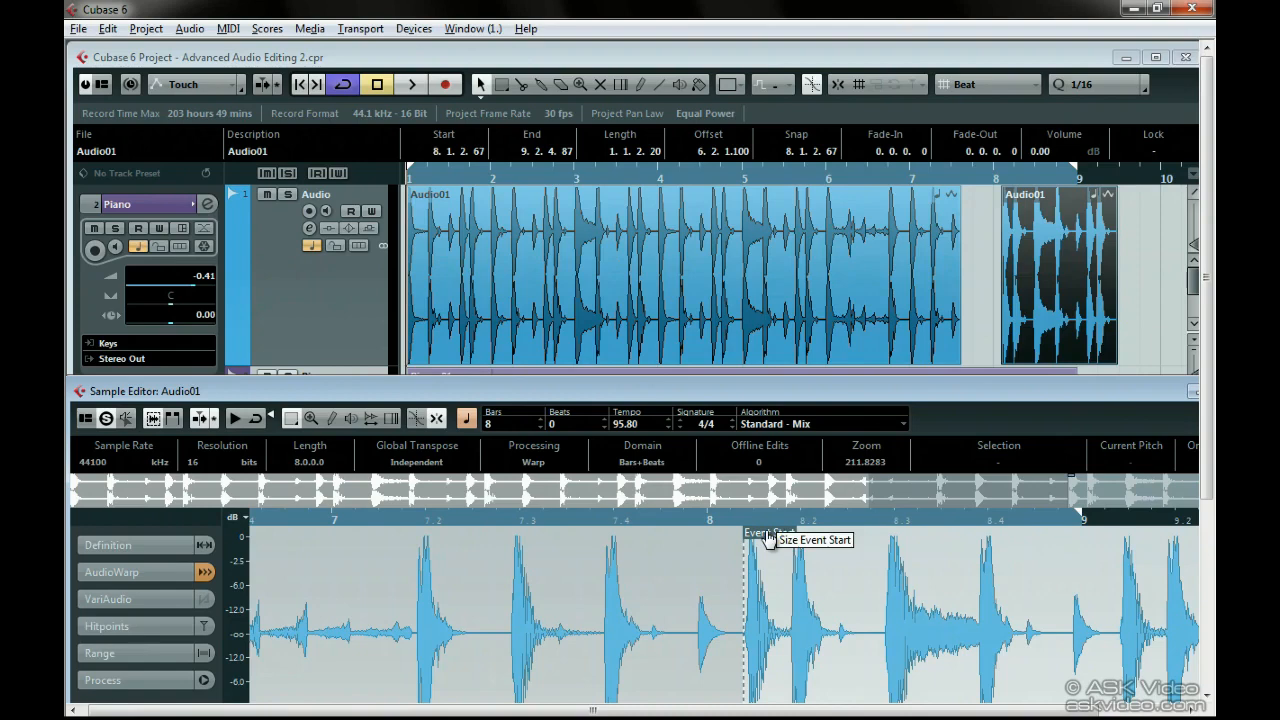
mouse_move(768, 538)
mouse_down()
mouse_move(930, 530)
mouse_move(766, 535)
mouse_up()
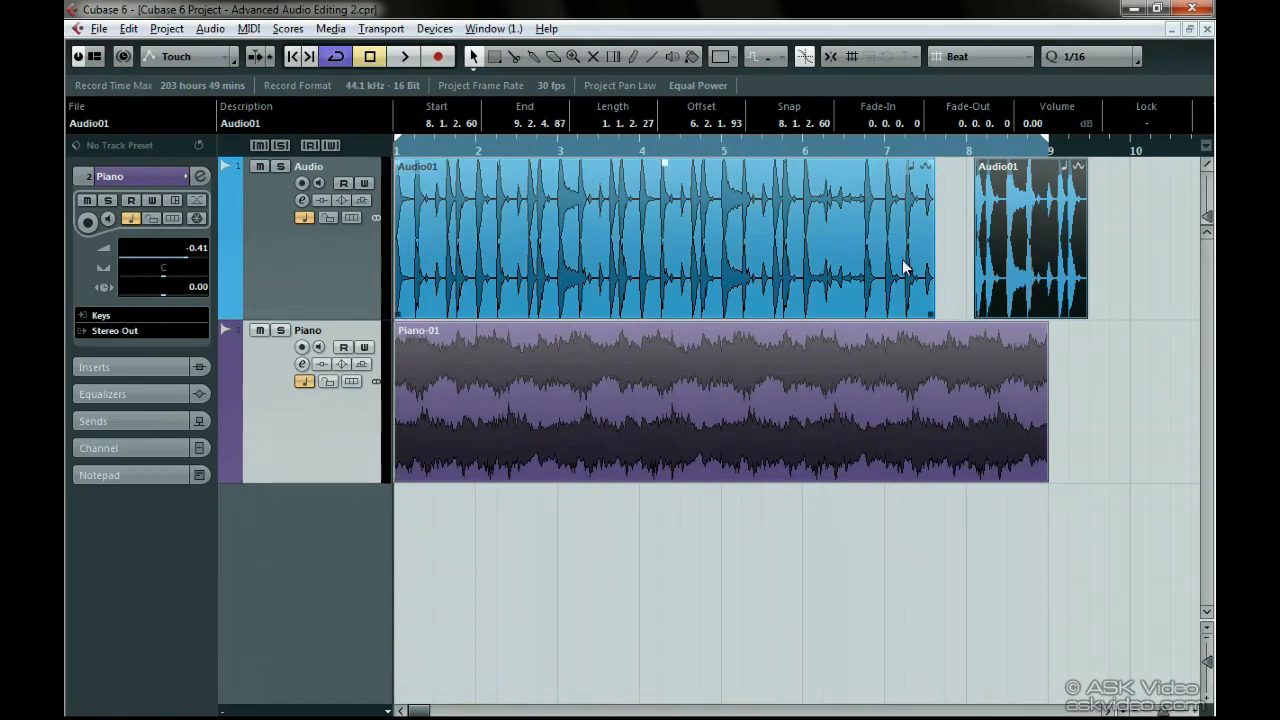
click(207, 31)
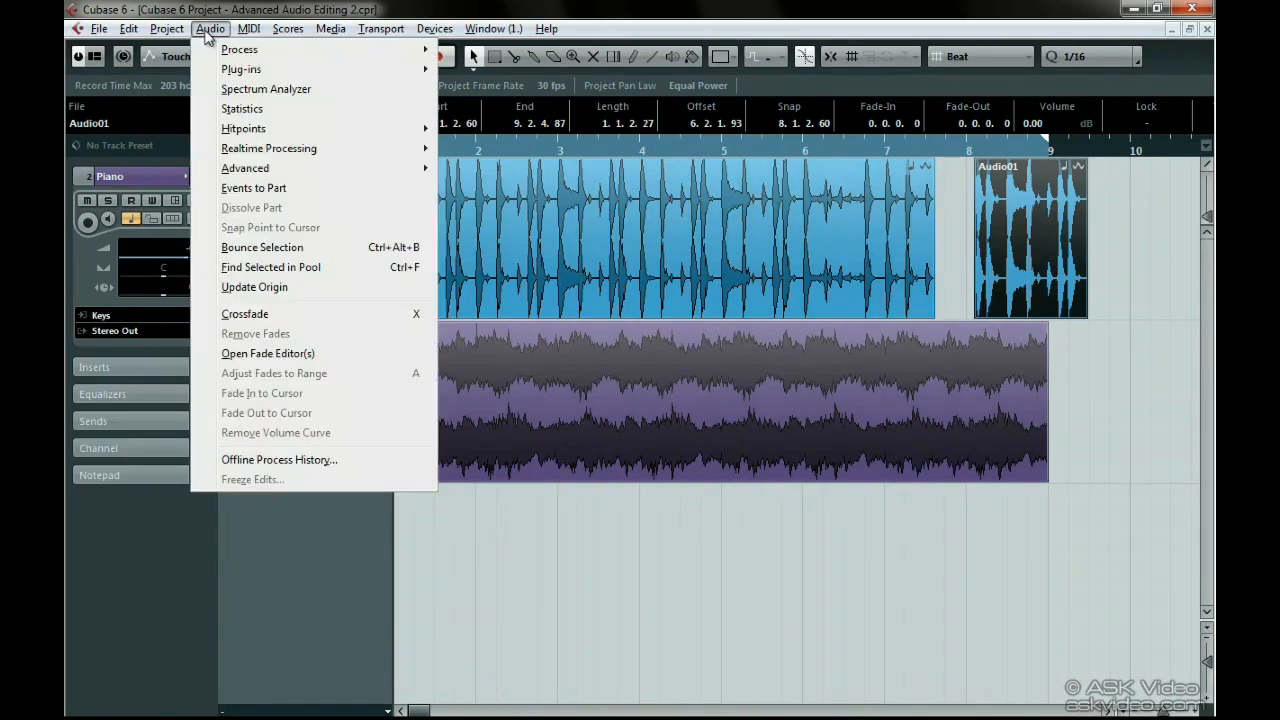
click(218, 256)
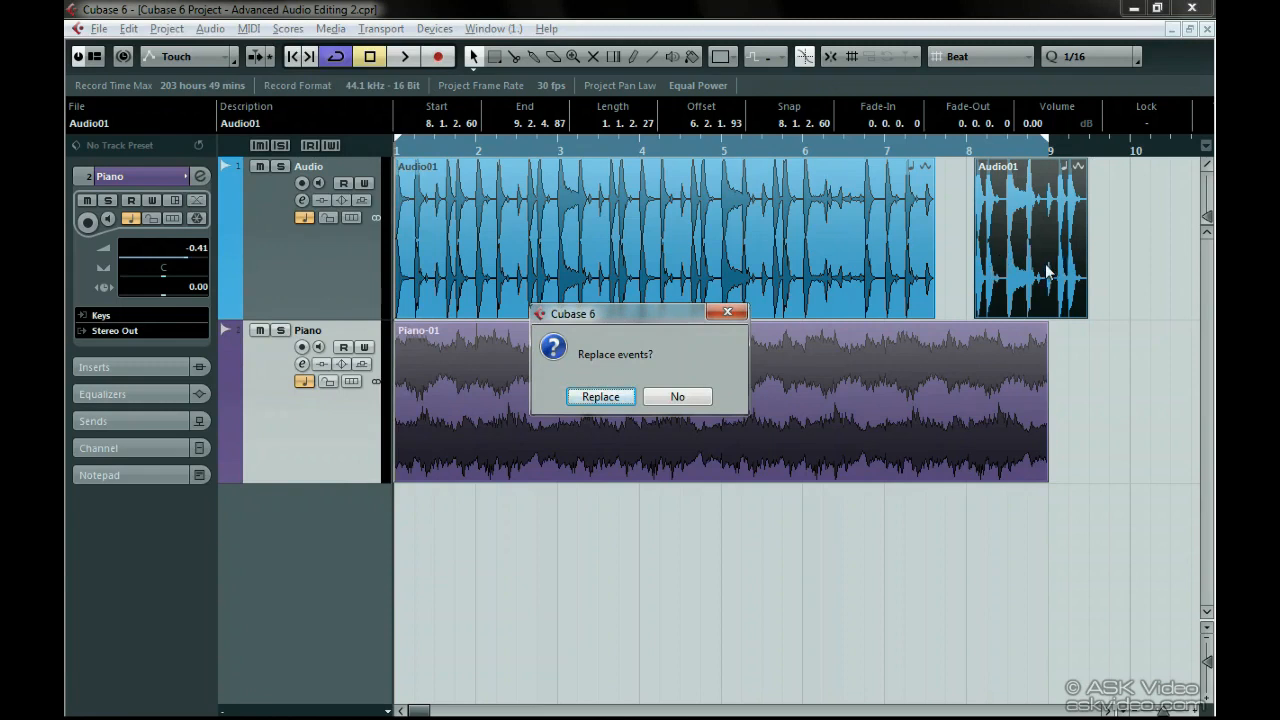
click(601, 397)
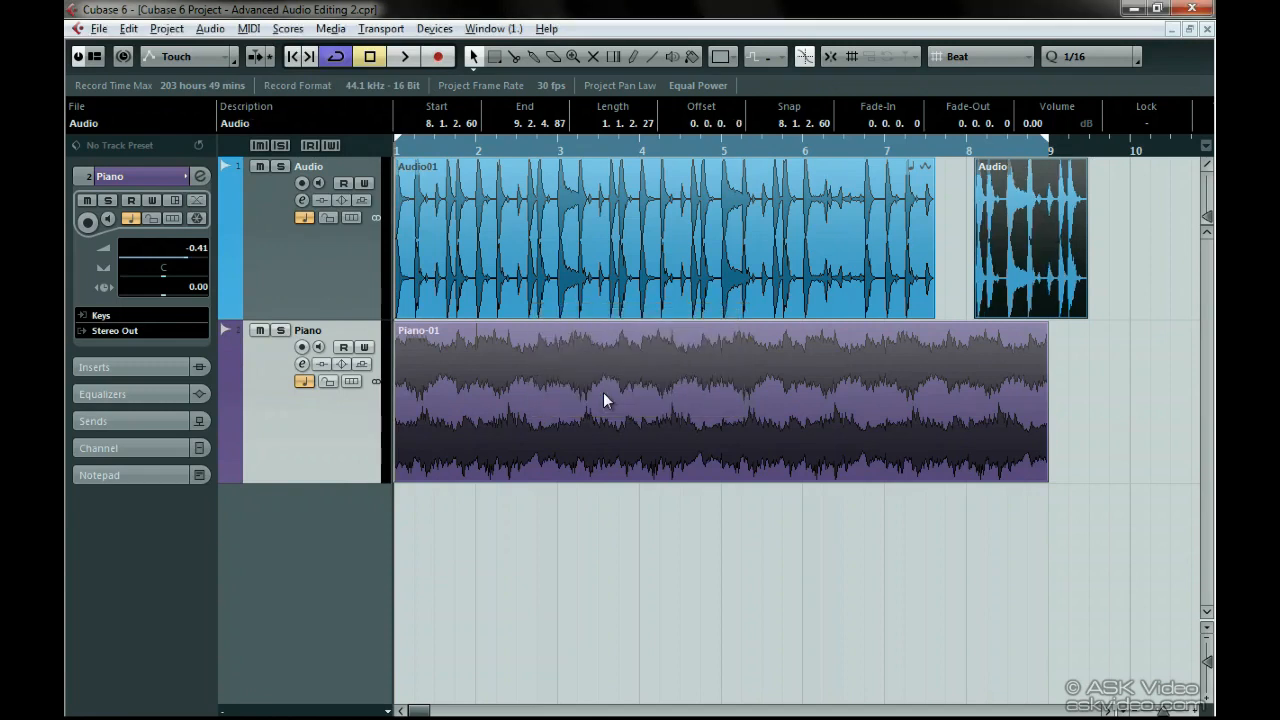
- Examine the bounced event's waveform in the Sample Editor, and close the editor
mouse_move(608, 400)
double_click(996, 275)
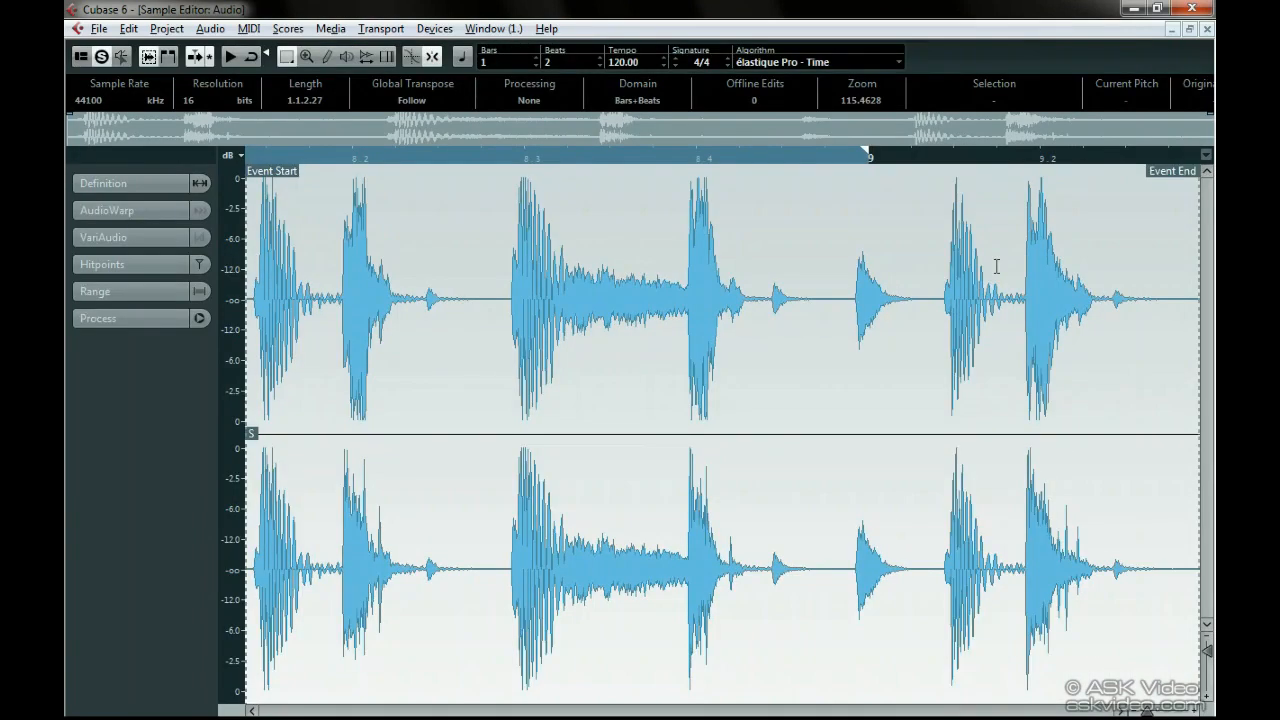
click(1205, 30)
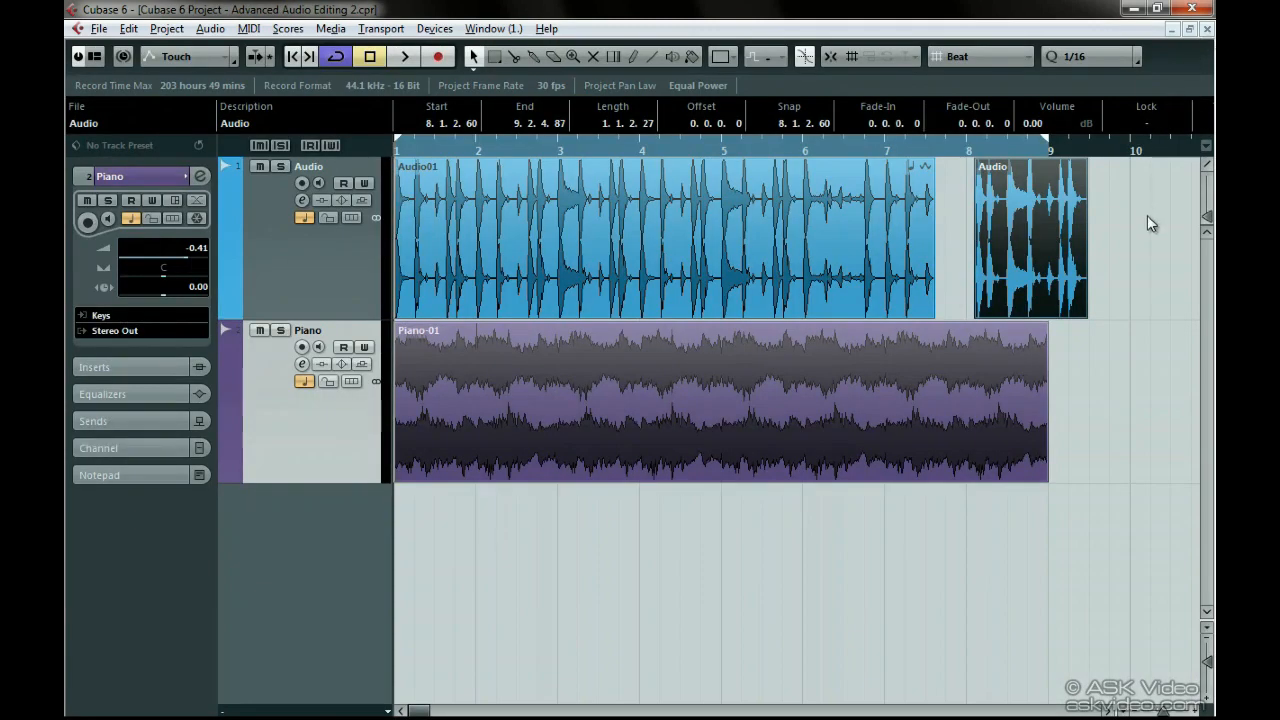
- Undo the bounce, resize, move and split so Audio01 is a single event again
key(ctrl+z)
key(ctrl+z)
key(ctrl+z)
key(ctrl+z)
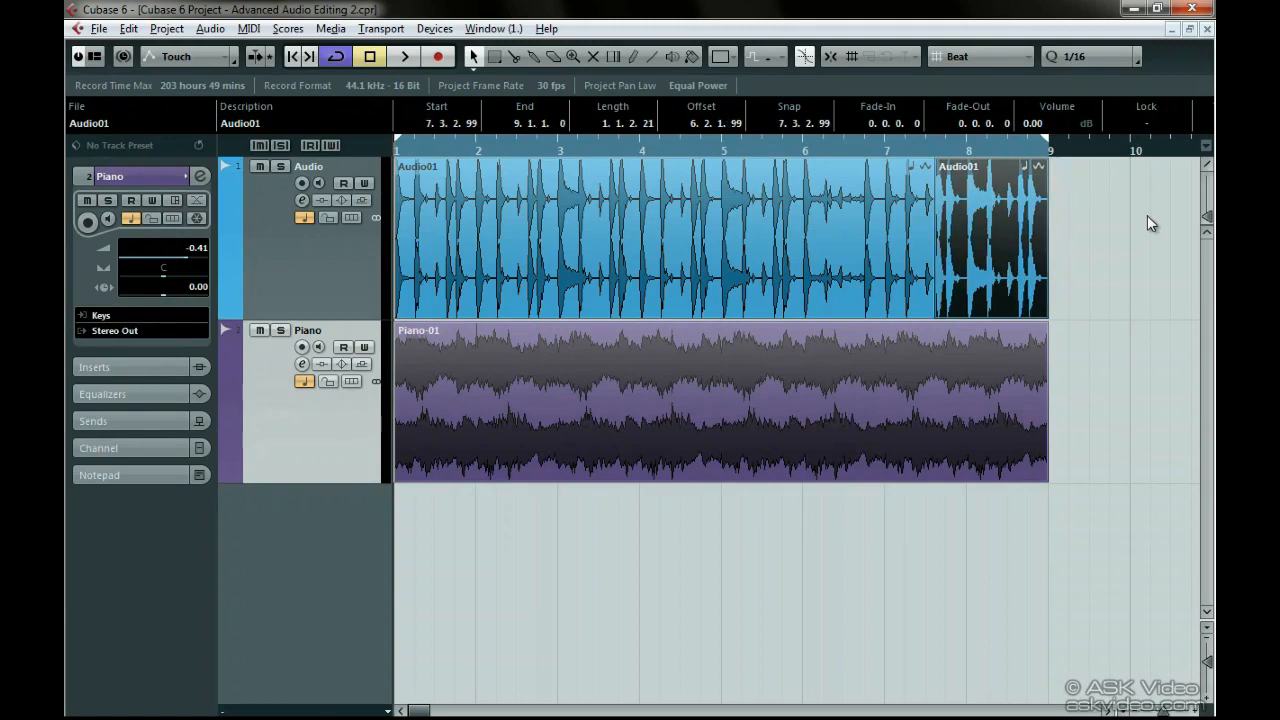
key(ctrl+z)
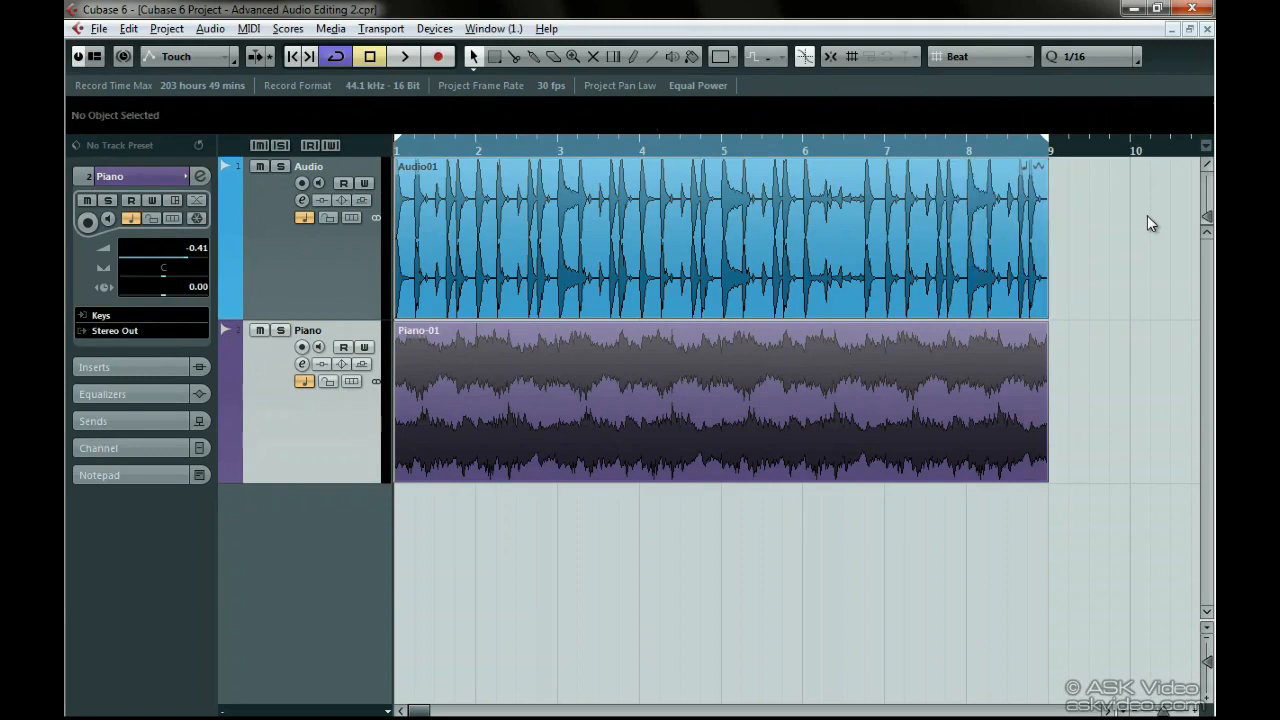
- Open the Audio01 event in the Sample Editor with the full waveform in view and show its list of regions
double_click(878, 220)
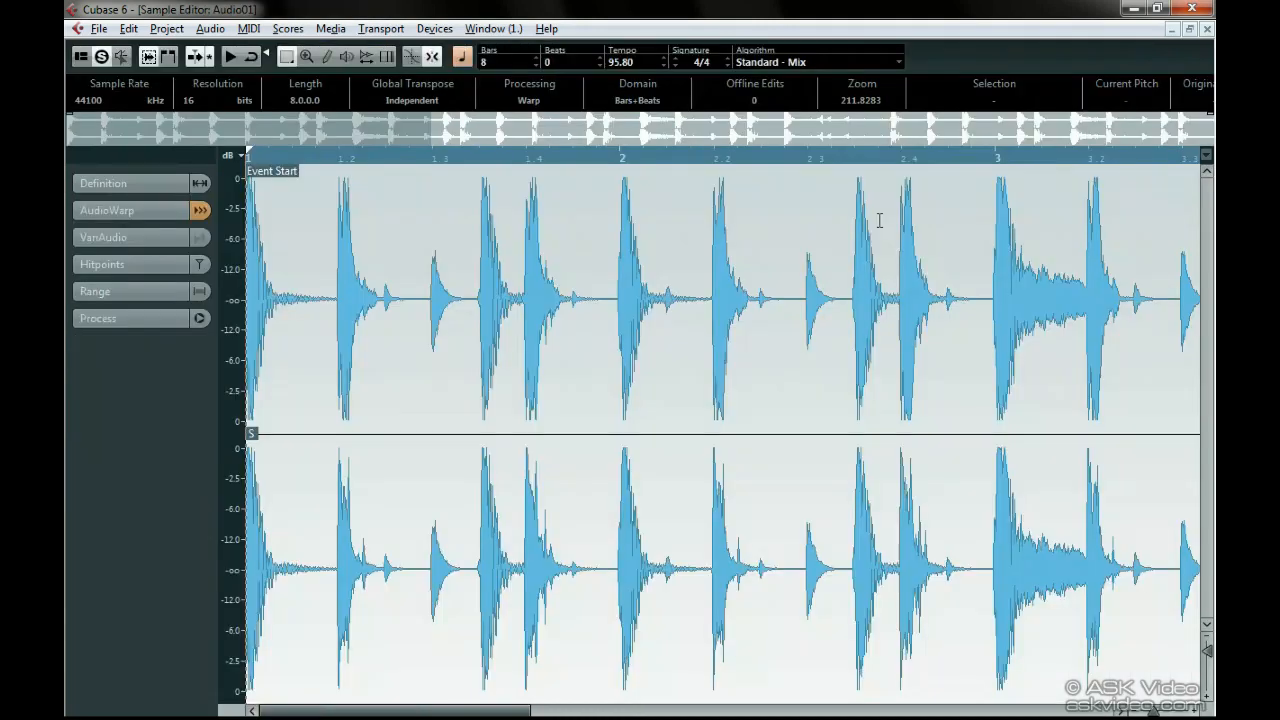
key(g)
key(g)
key(g)
key(g)
key(g)
key(g)
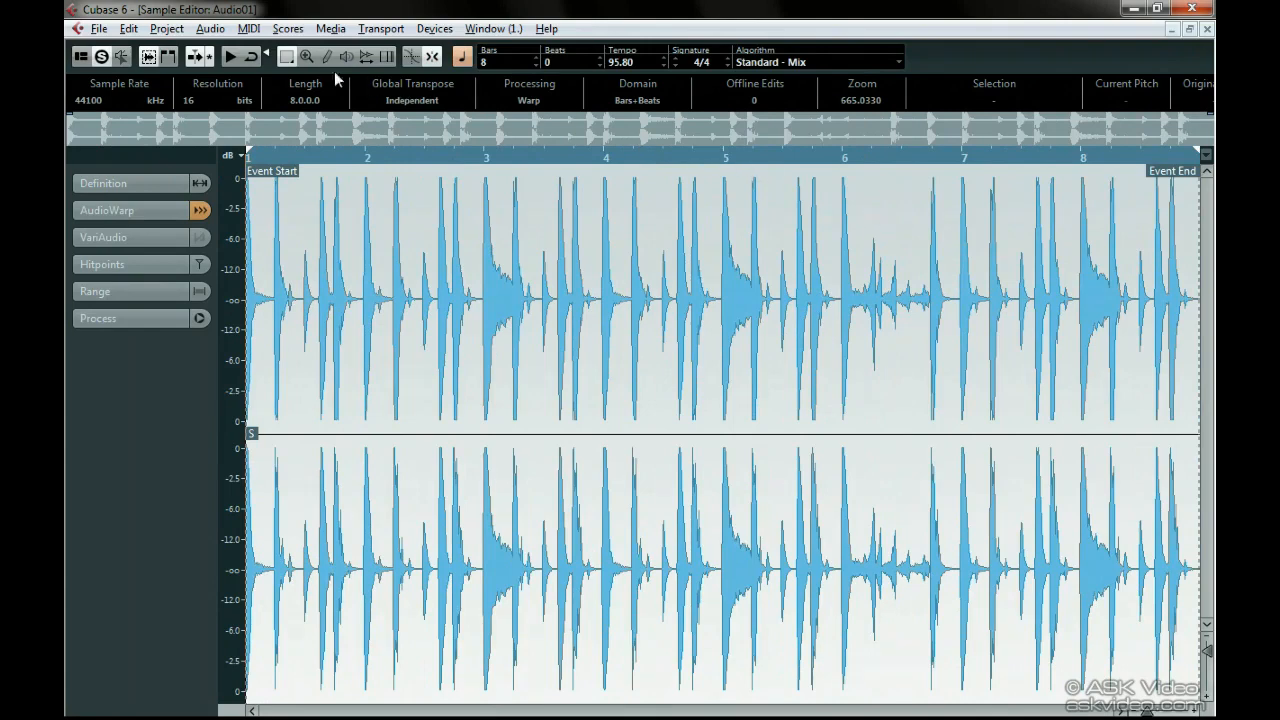
click(169, 57)
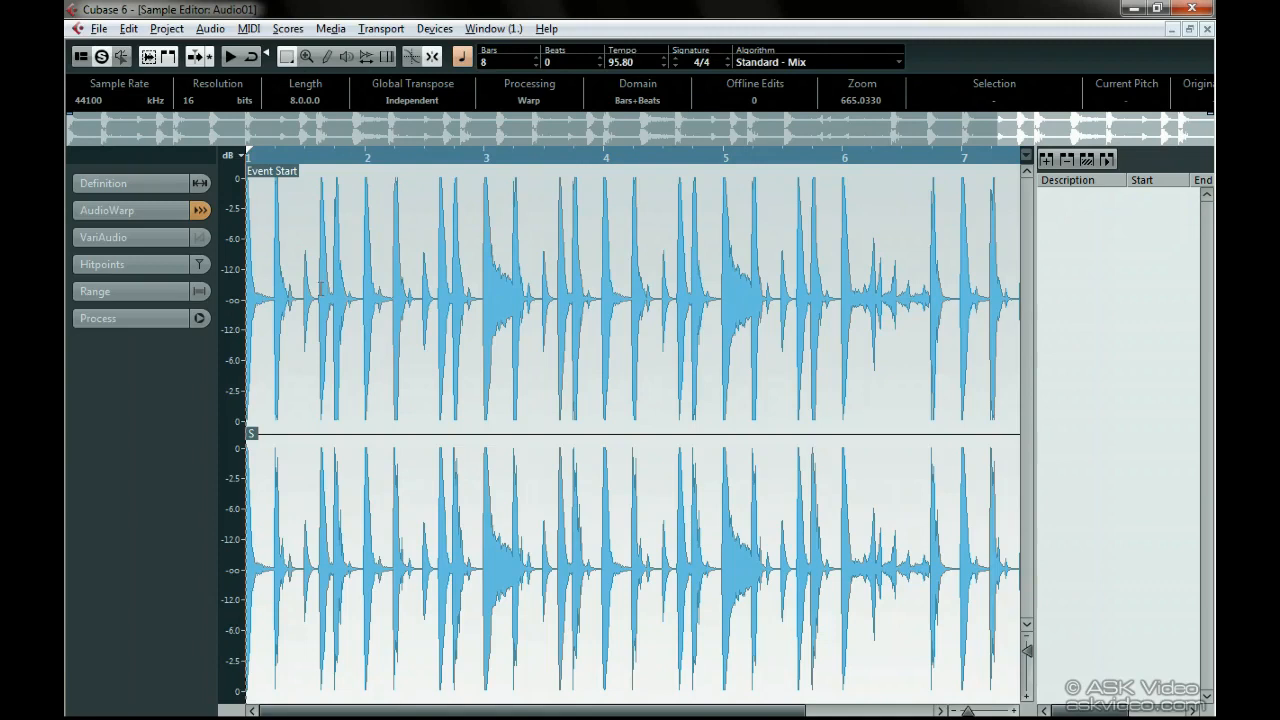
- Create a region from about 1.3.2.78 to 2.3.2.54 in the waveform and name it "First Region"
drag(319, 287, 440, 288)
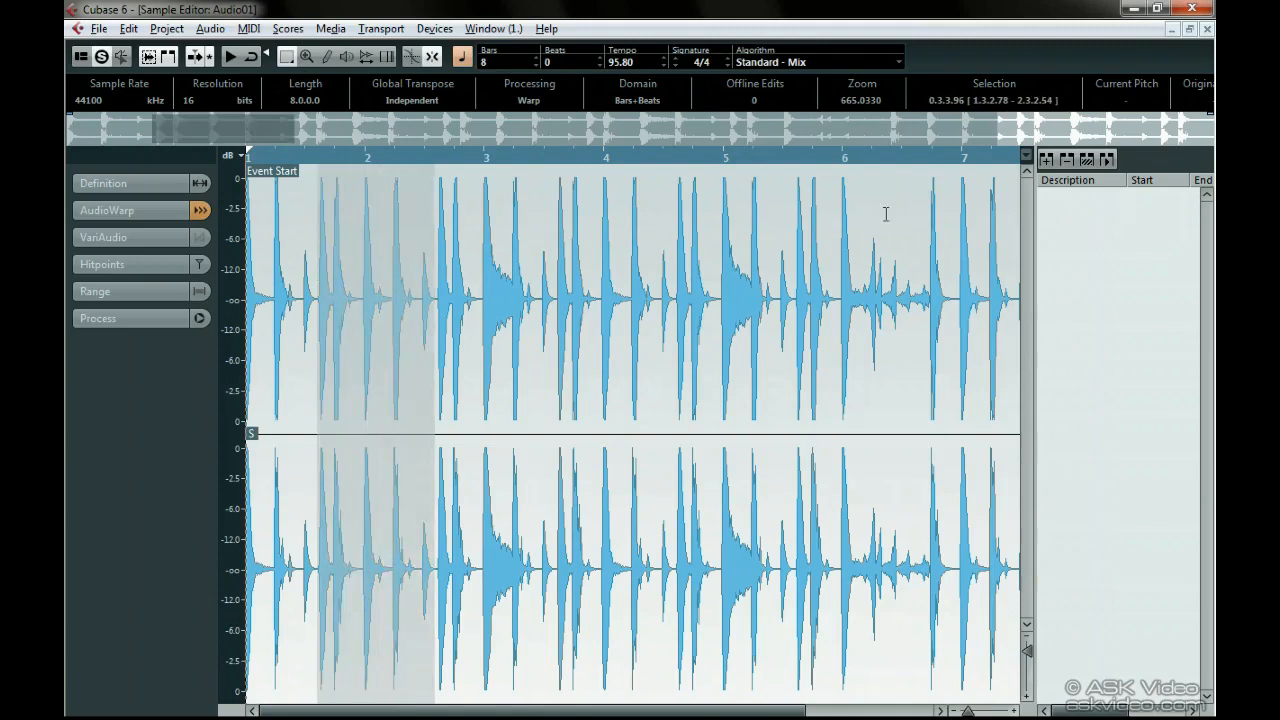
click(1046, 160)
text(First Region)
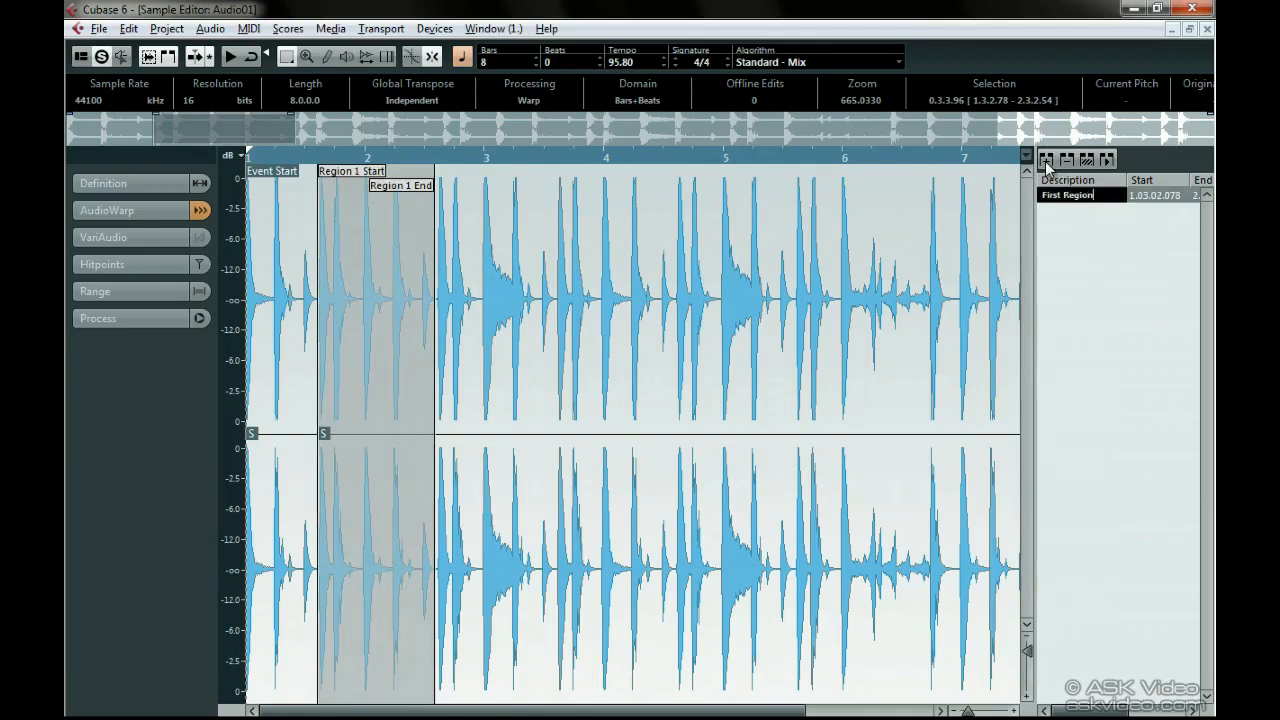
key(Return)
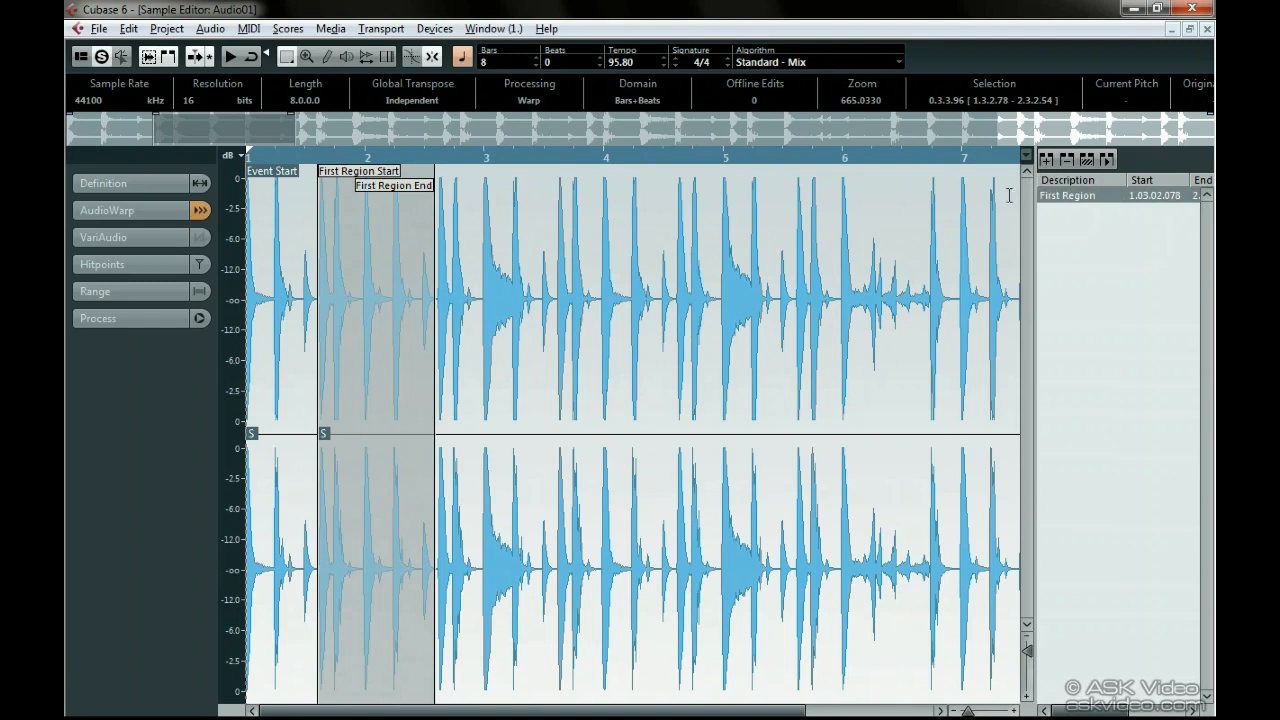
- Create a region from about 4.1.4.32 to 5.2.4.64 in the waveform and name it "Second Region"
drag(630, 305, 778, 300)
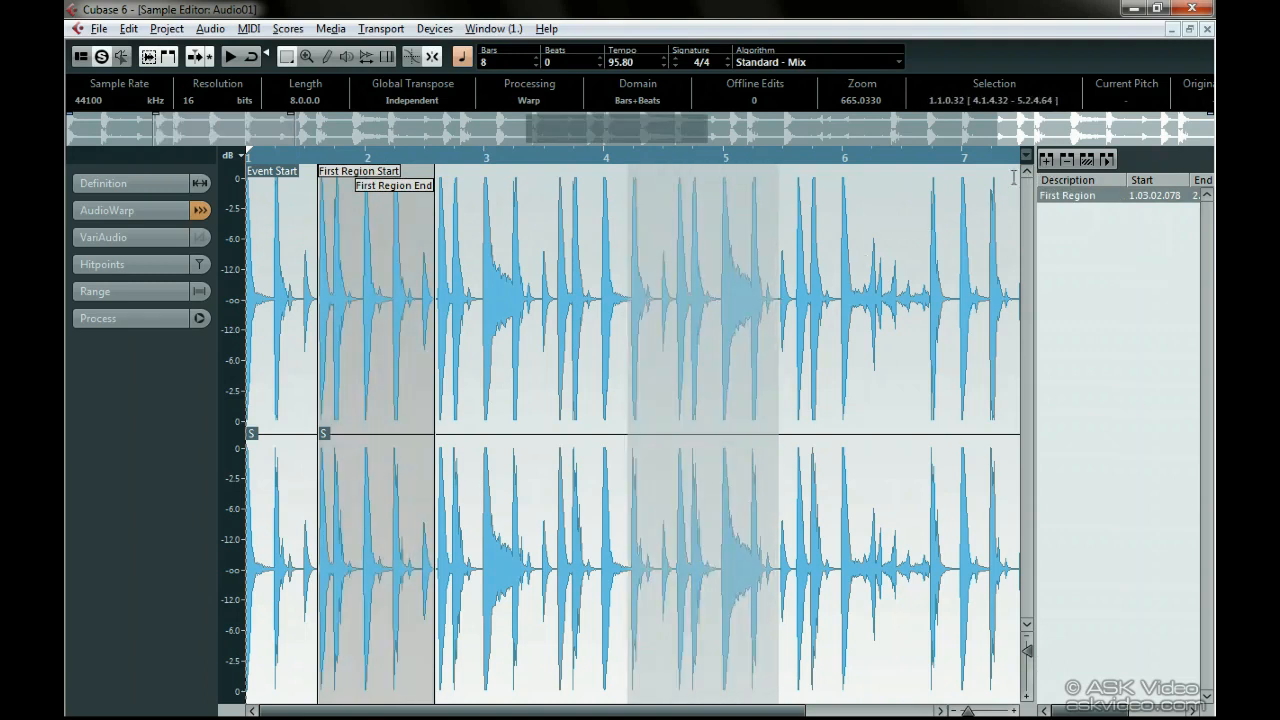
click(1046, 160)
text(Seco)
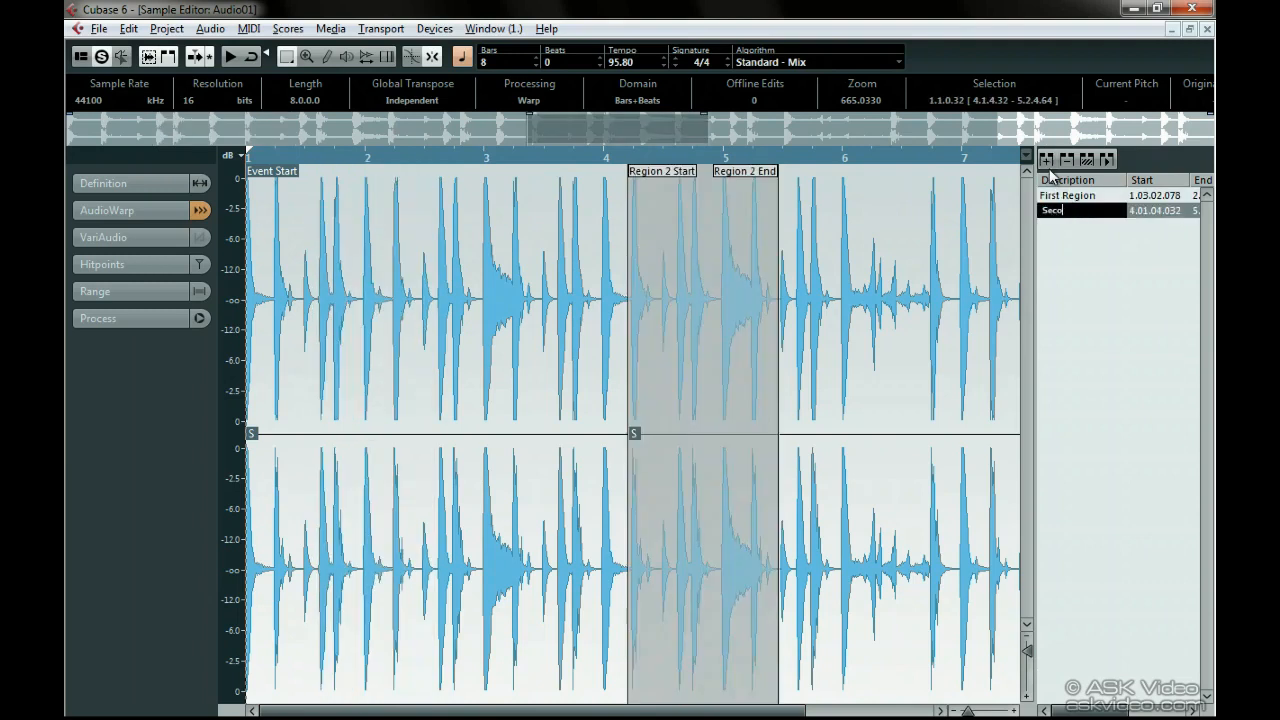
text(nd Region)
key(Return)
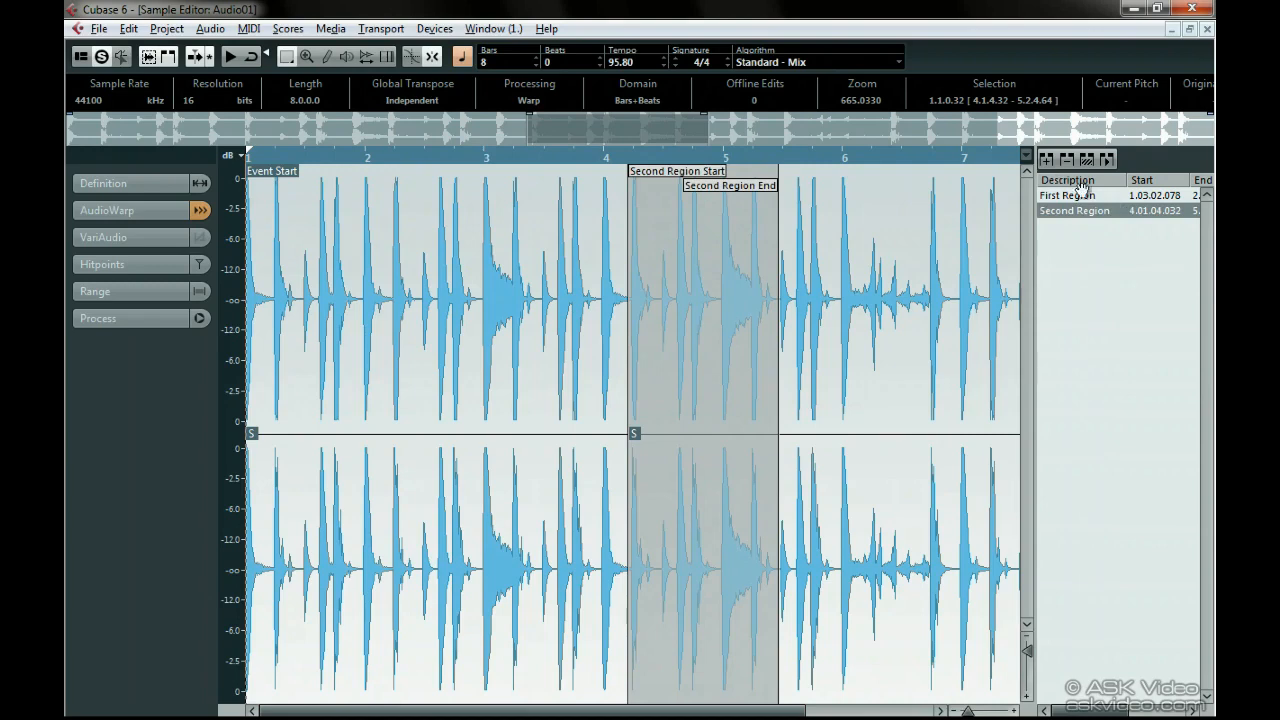
- Examine where First Region and Second Region lie by selecting them in turn, and widen the region list to check their positions
click(1080, 196)
click(1077, 210)
click(1077, 197)
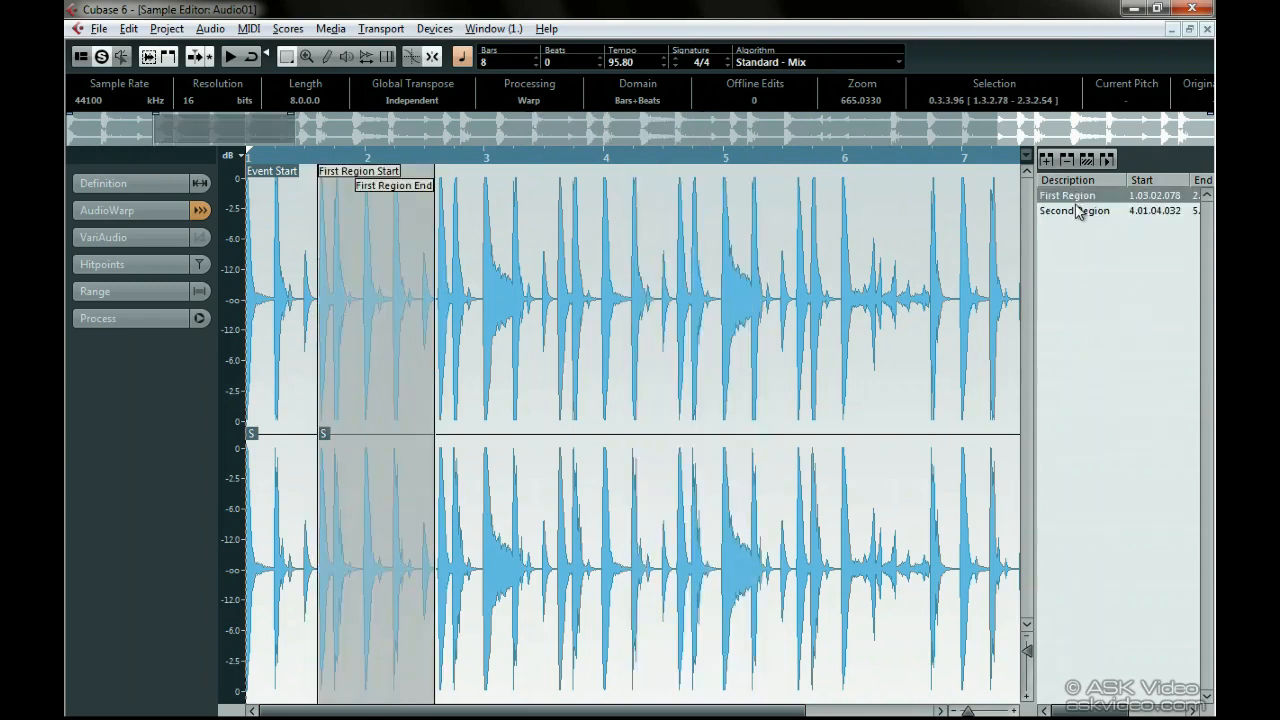
click(1075, 210)
click(1077, 197)
click(1074, 210)
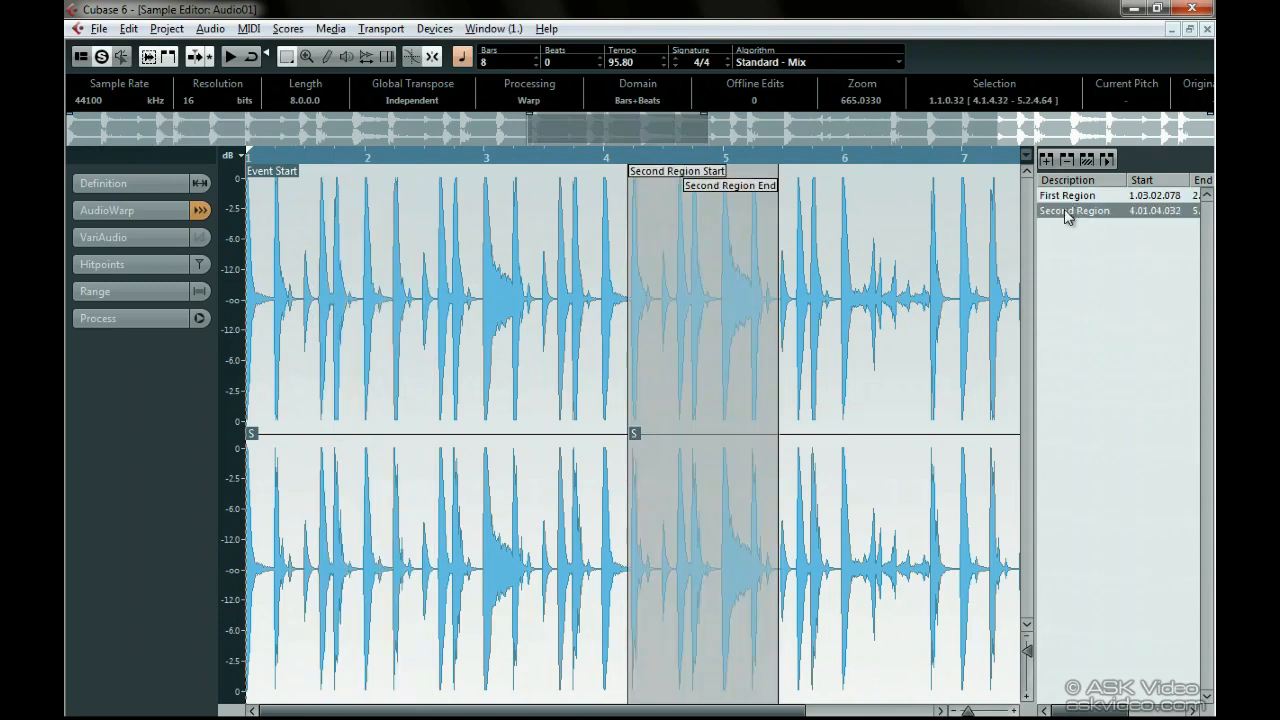
mouse_move(737, 193)
mouse_down()
mouse_move(851, 197)
mouse_move(609, 200)
mouse_move(894, 200)
mouse_move(733, 206)
mouse_up()
drag(1034, 263, 918, 268)
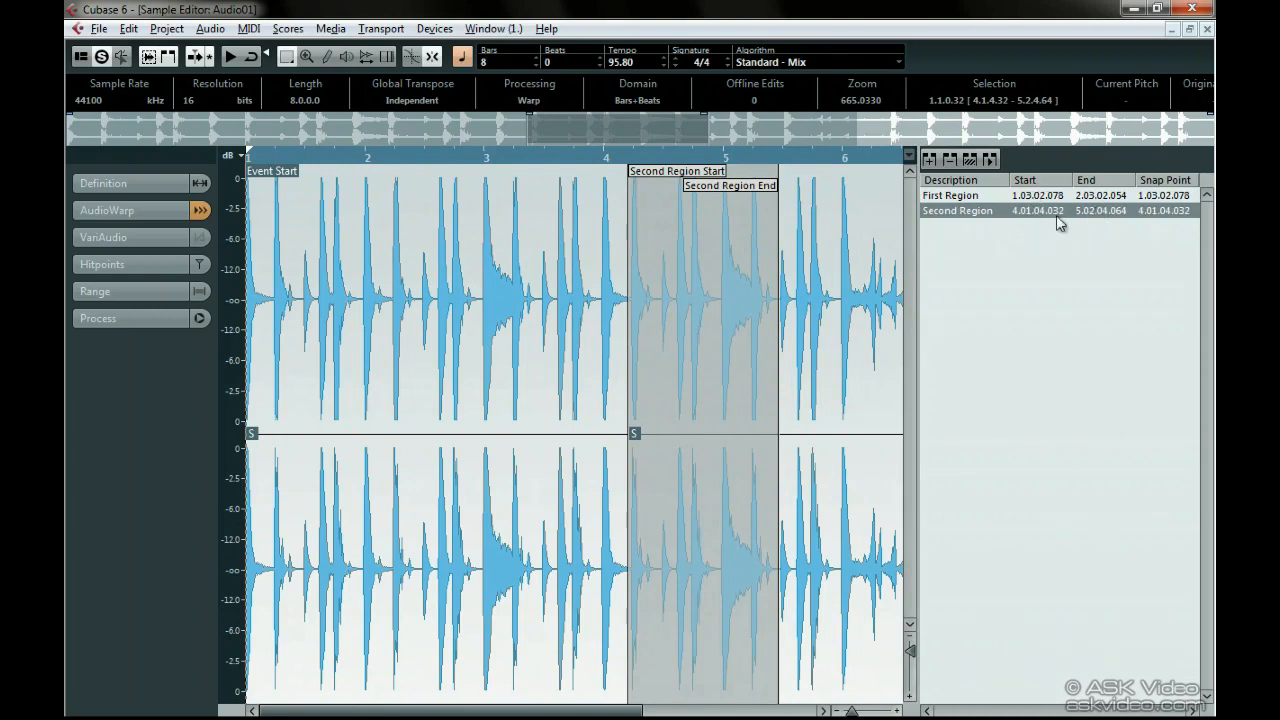
- Close the Sample Editor and delete the Audio01 event from the Audio track
click(1200, 34)
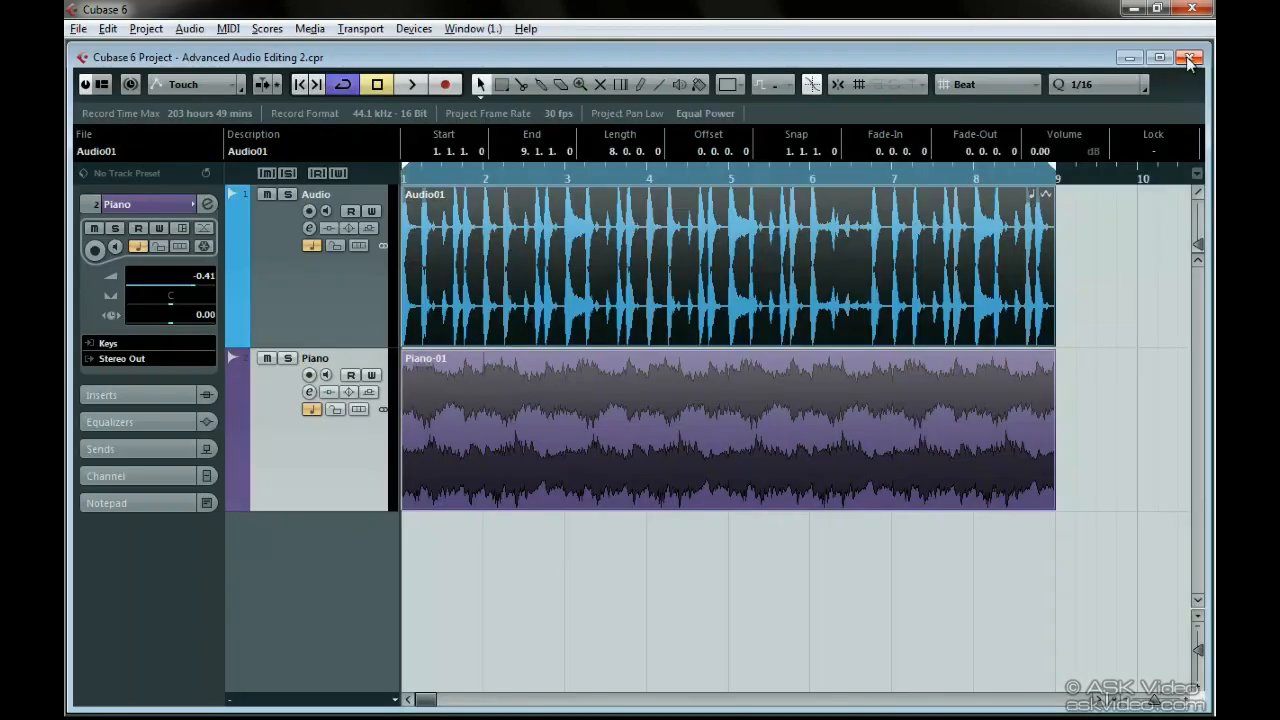
drag(1081, 245, 757, 257)
key(Delete)
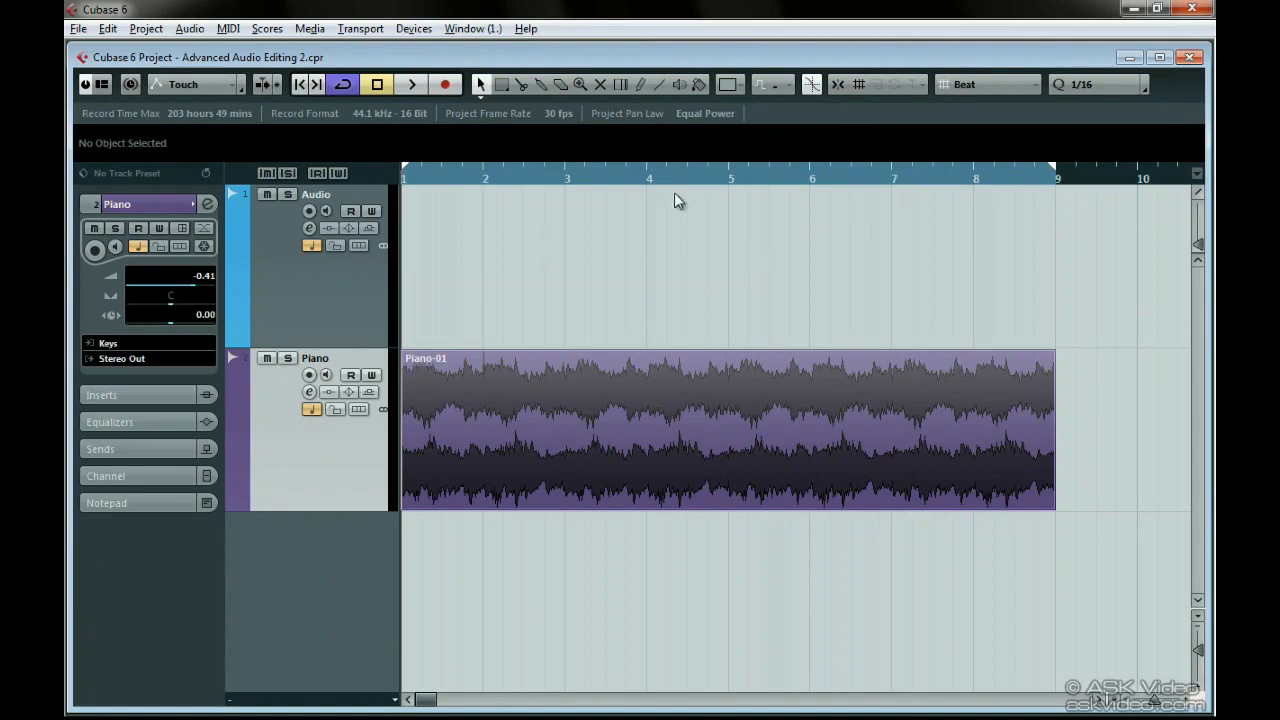
- Open the media Pool and expand the Audio01 clip to list its regions
click(310, 28)
click(328, 48)
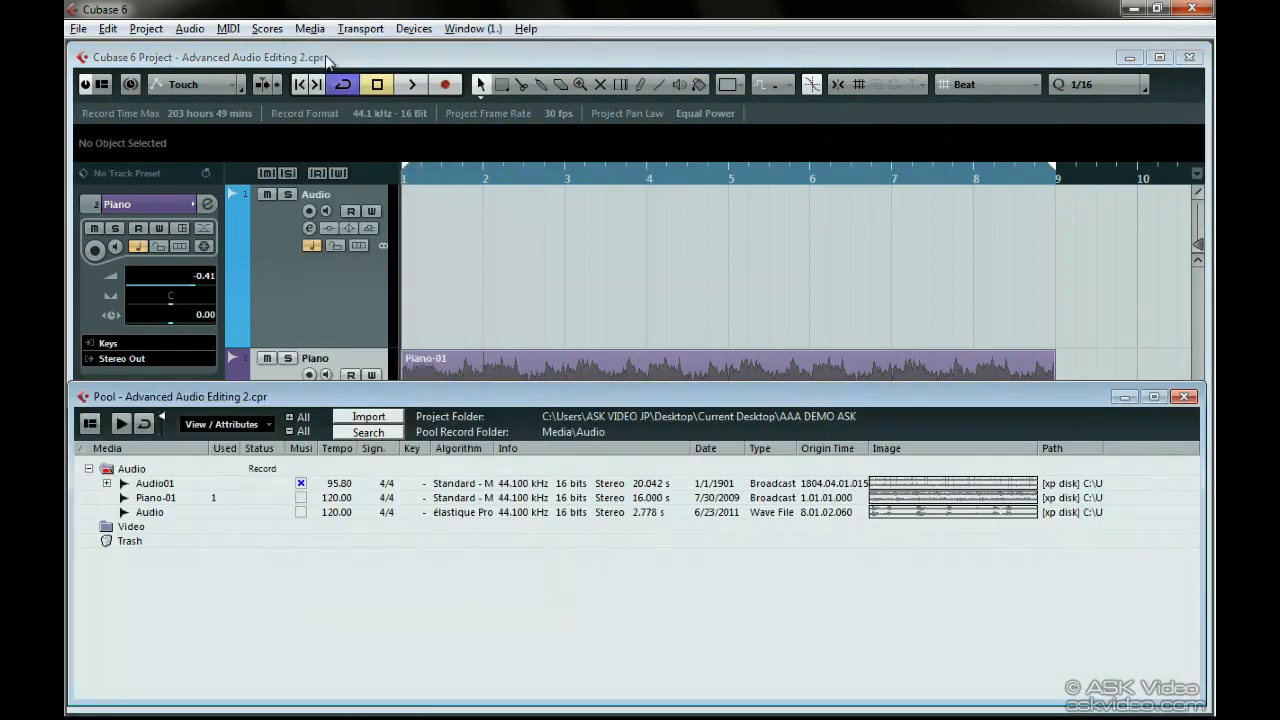
click(106, 483)
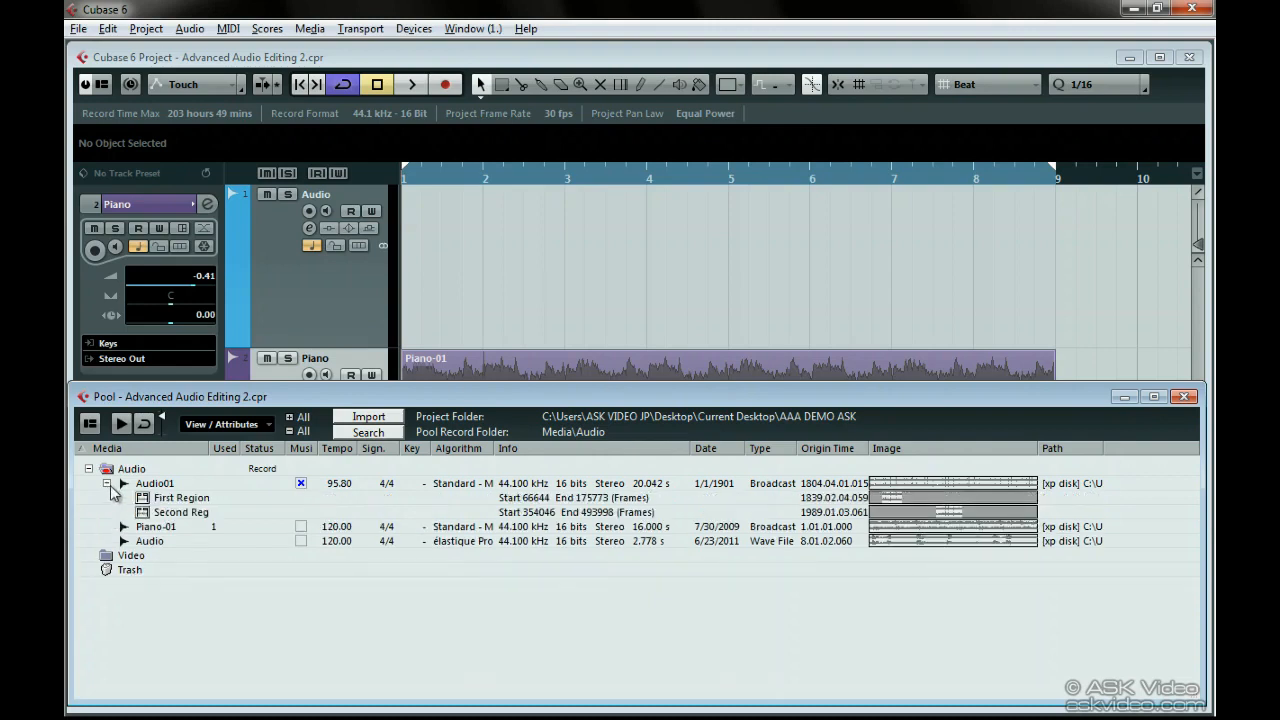
- Insert First Region and Second Region from the Pool into bar 1 of the Audio track, placing both on one track
click(185, 498)
shift+click(190, 512)
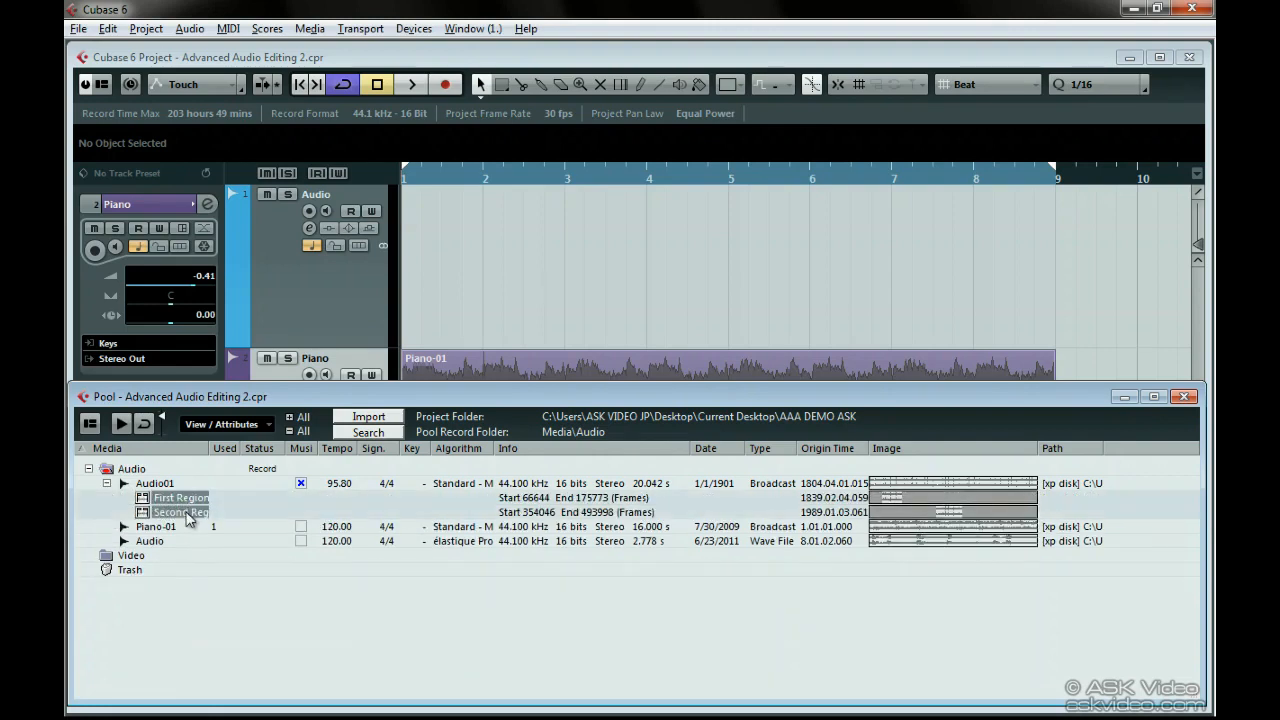
drag(181, 506, 448, 279)
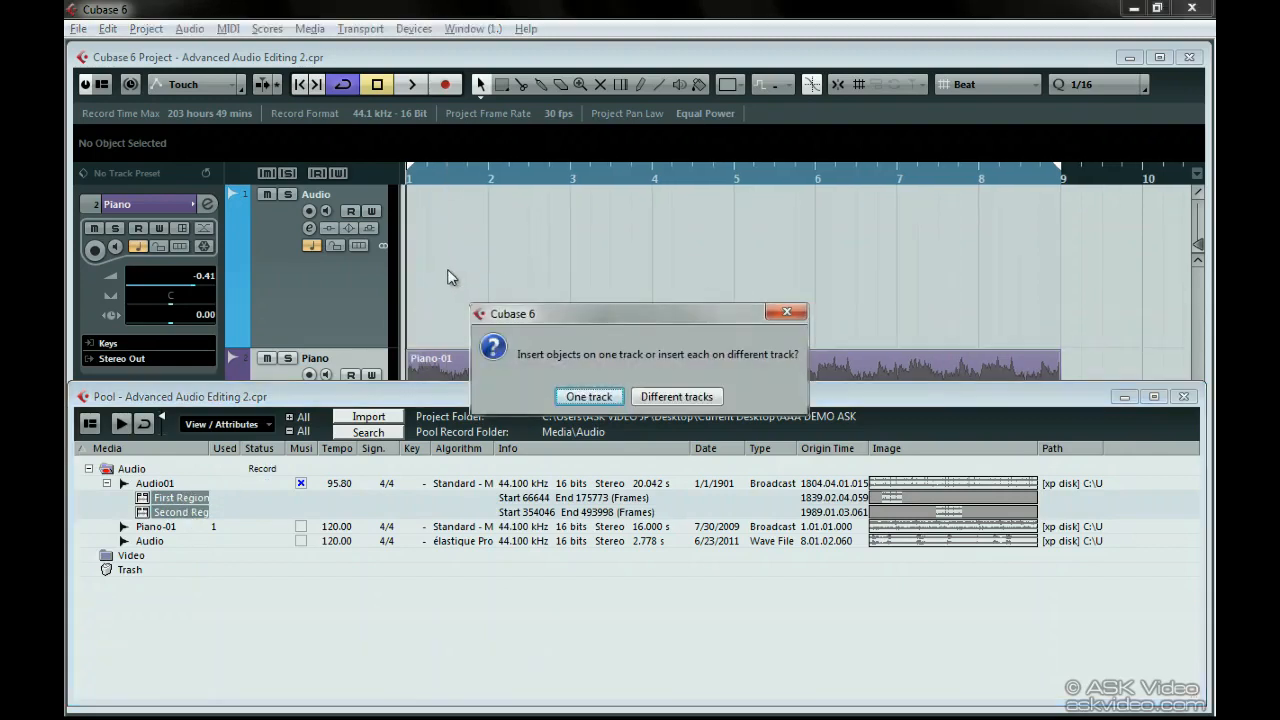
click(573, 397)
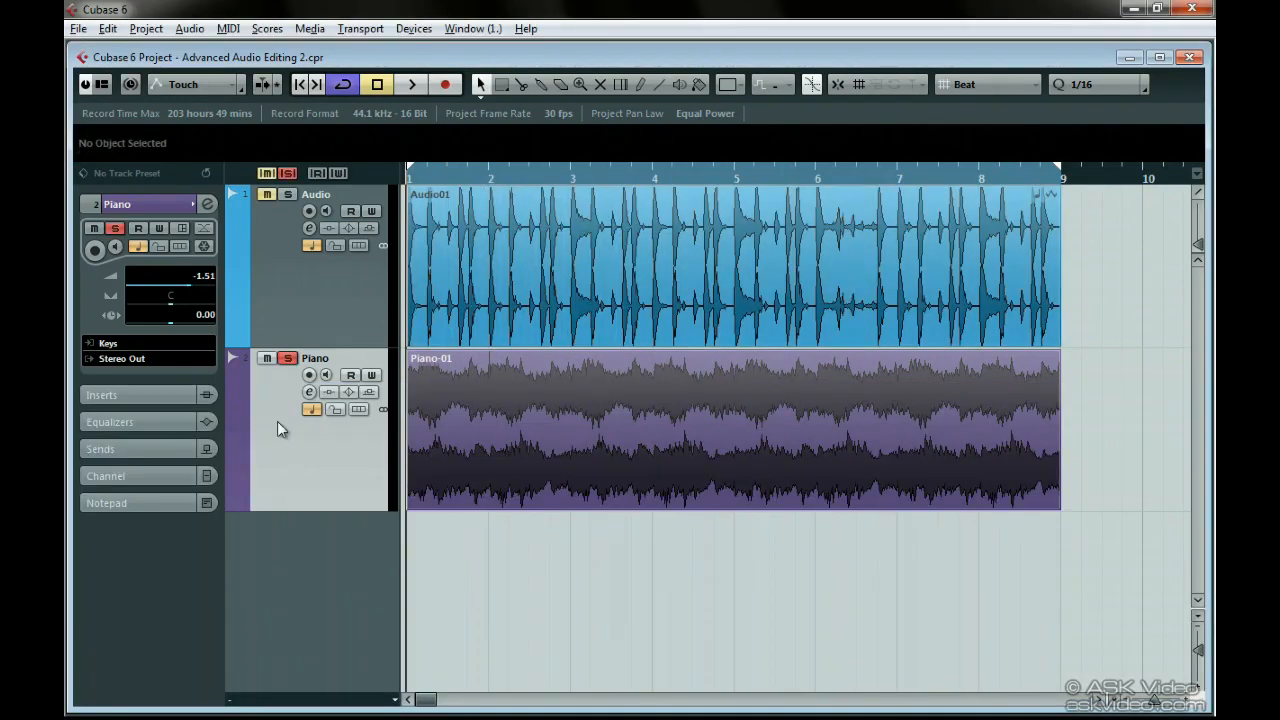
- Audition the soloed Piano track from bar 1, stop playback, and open the Piano-01 event in the Sample Editor
key(space)
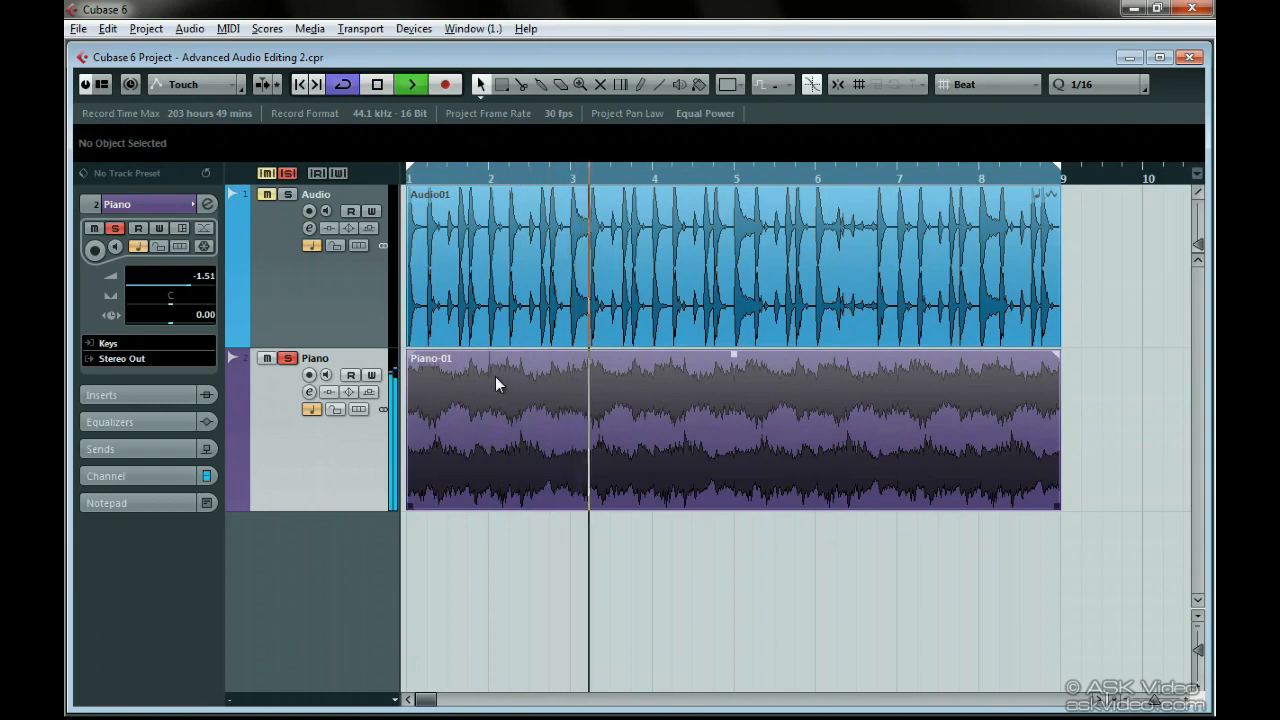
key(space)
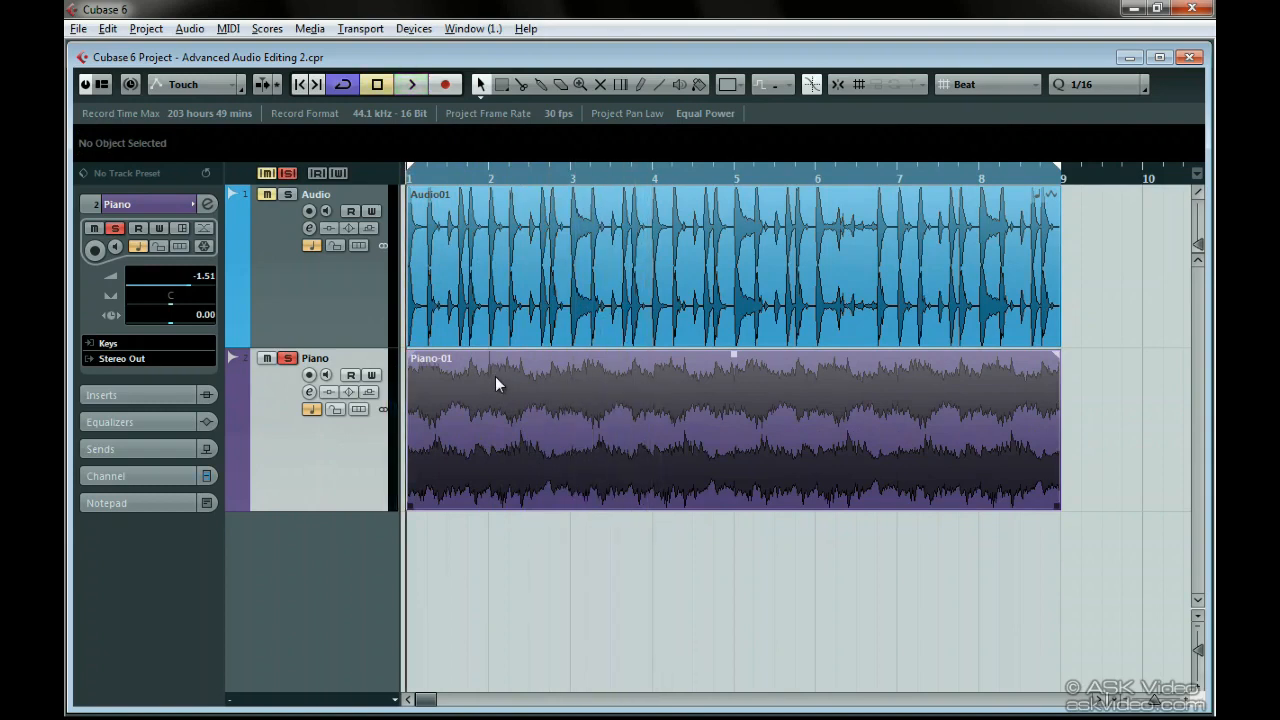
double_click(495, 376)
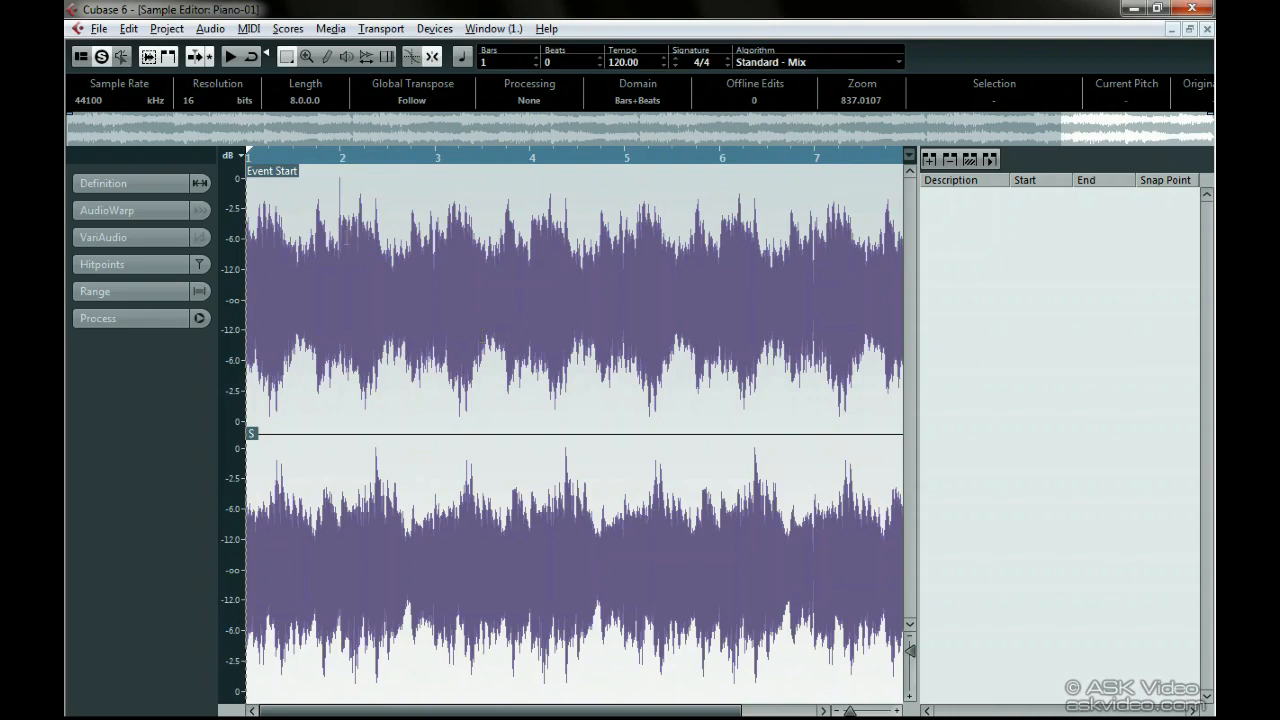
- Redraw the spike at bar 2 in the upper channel's waveform with the Draw tool, joining the curve near the zero line
drag(338, 162, 411, 367)
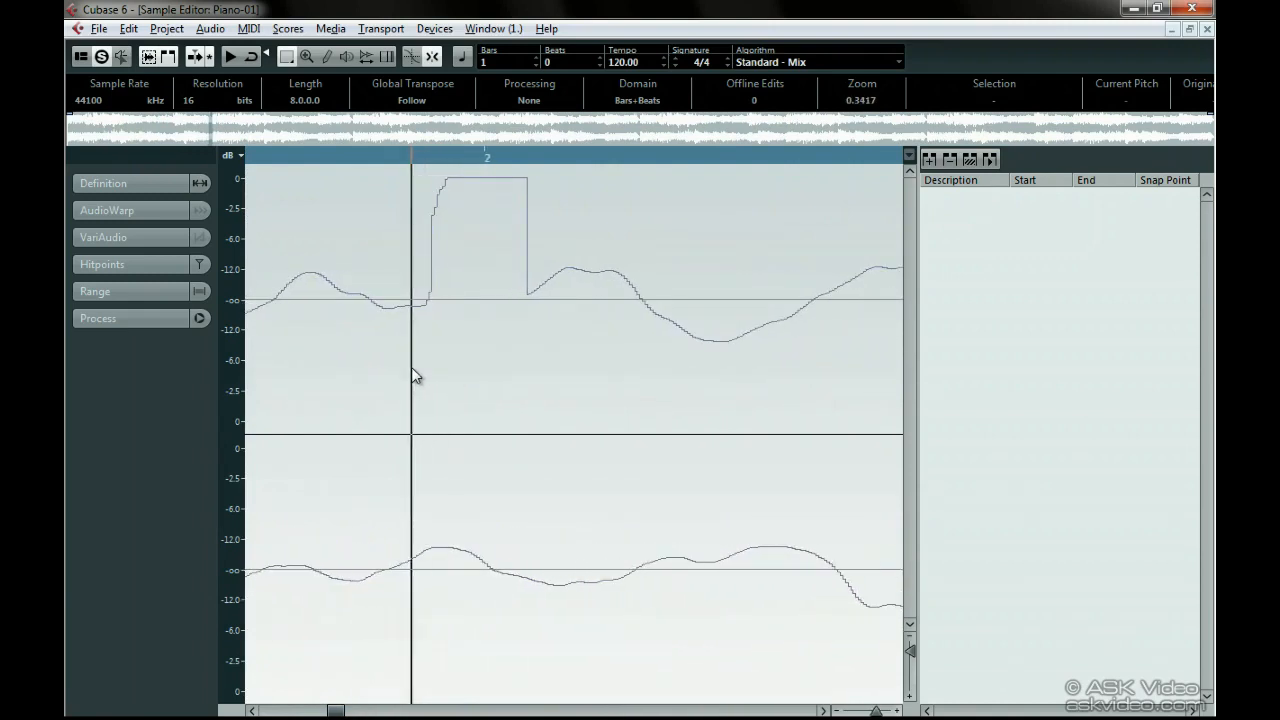
click(328, 57)
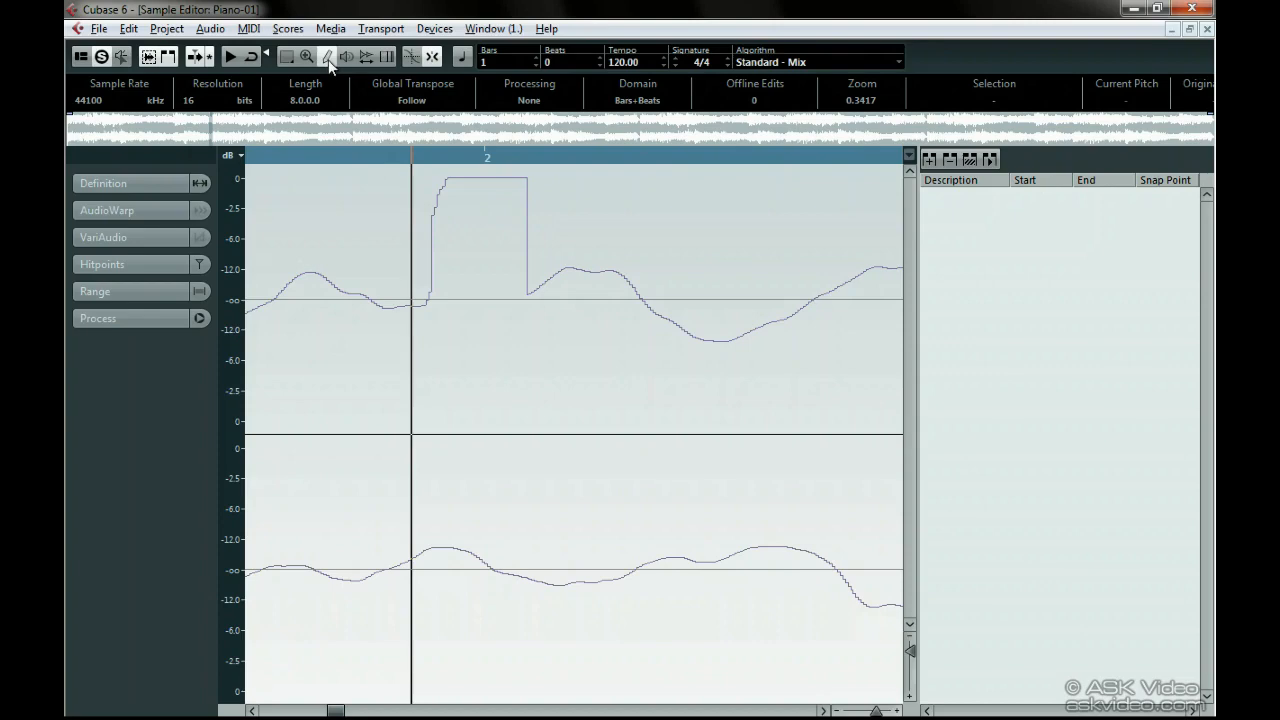
click(426, 300)
drag(426, 300, 531, 288)
drag(531, 288, 532, 288)
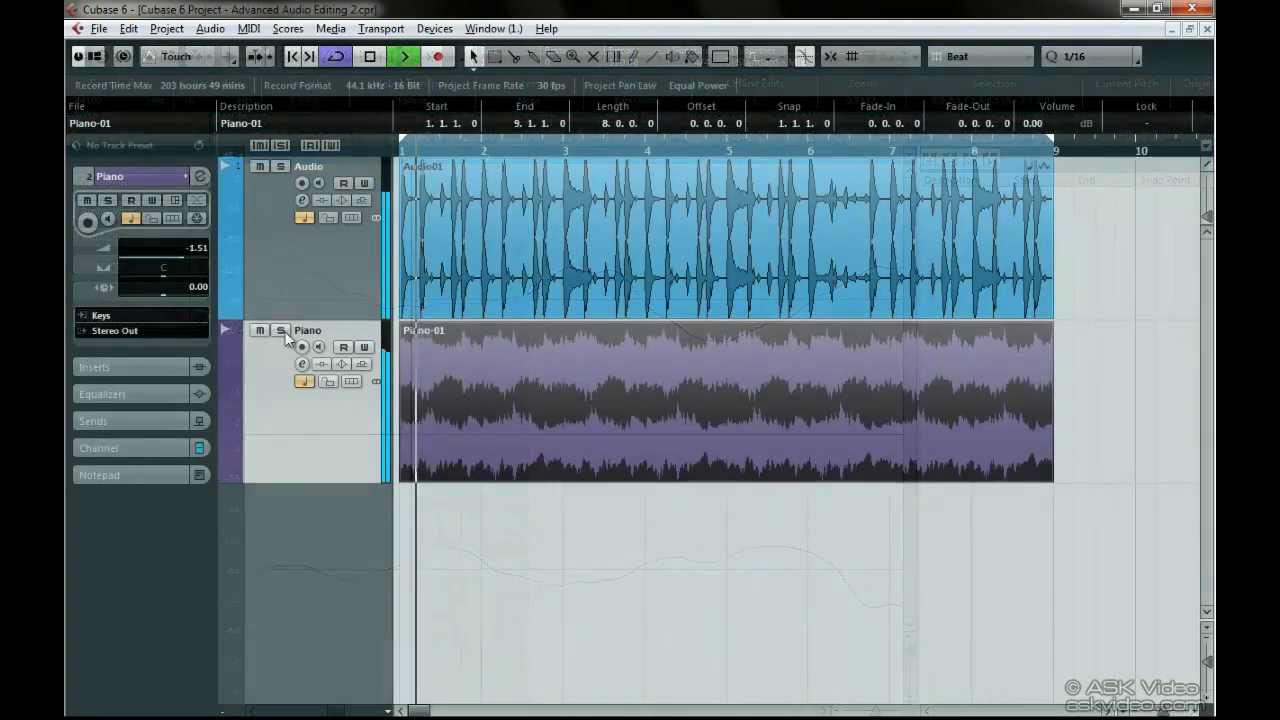